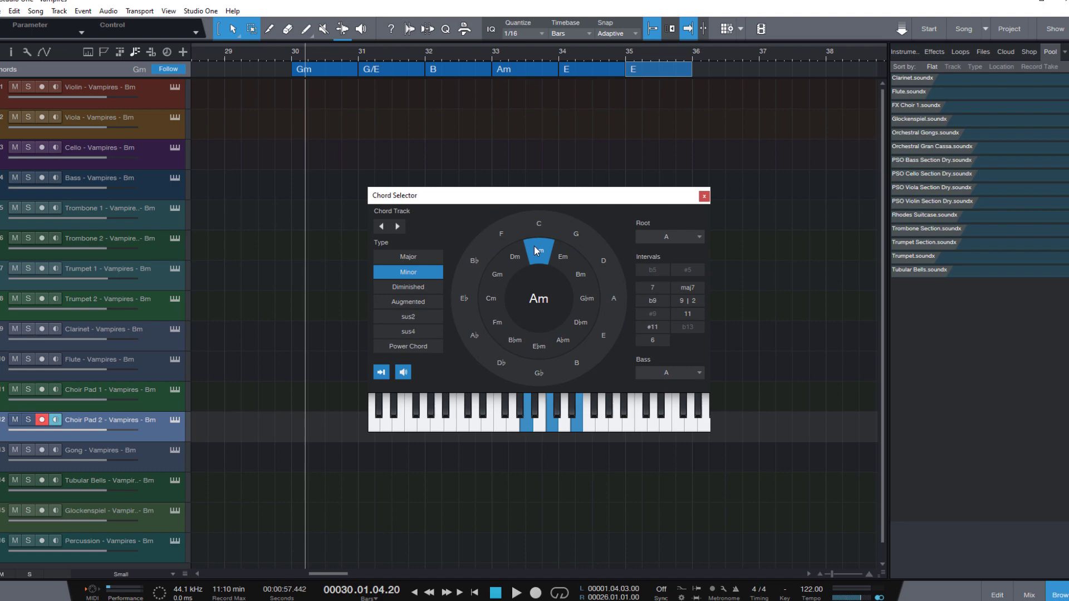
- Replace the last chord-track event E with G on the Chord Selector wheel
left_click(573, 233)
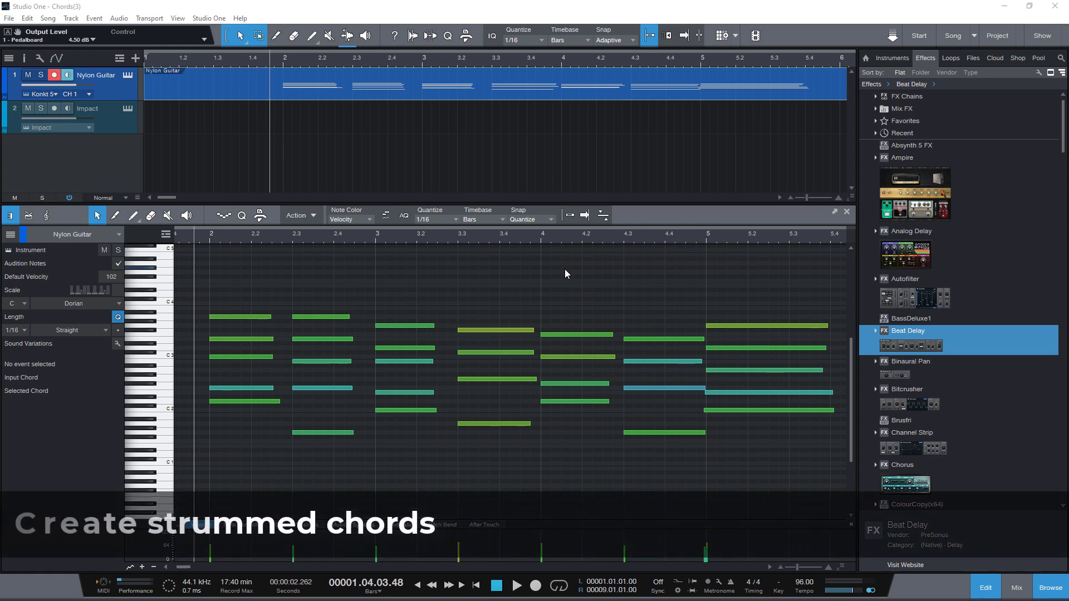
- Play the part, then stagger the first chord's note starts into a strum and replay it
key("space")
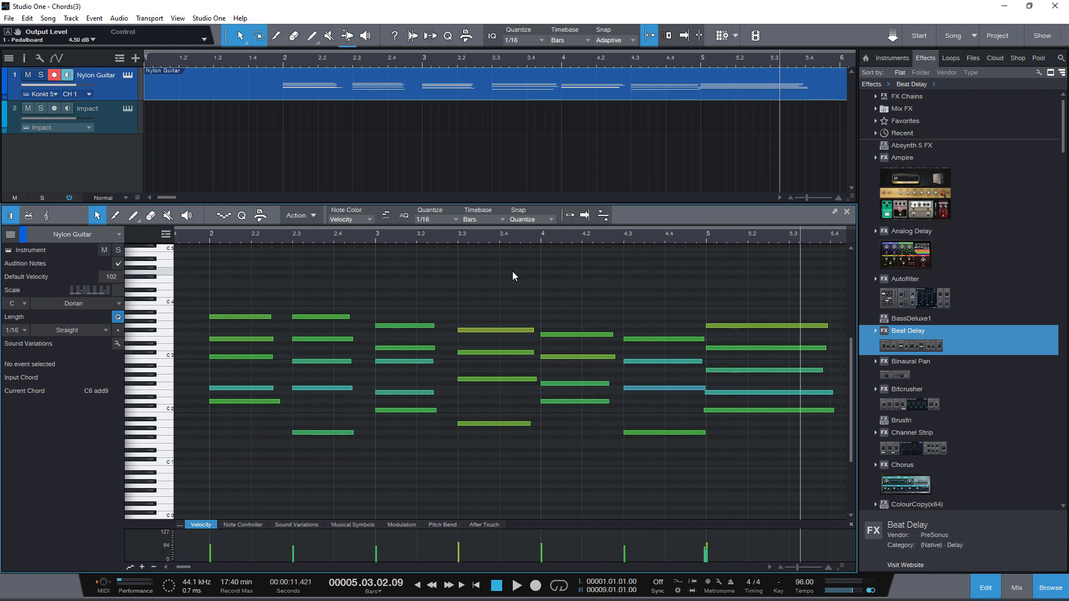
left_click_drag(214, 304, 237, 420)
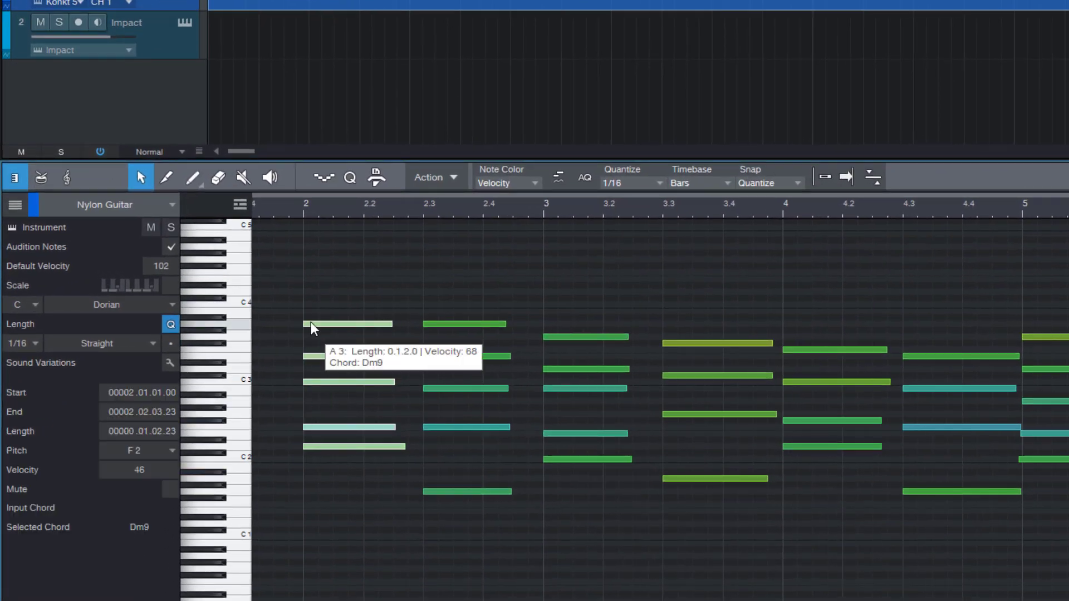
left_click_drag(311, 322, 338, 322)
left_click(361, 297)
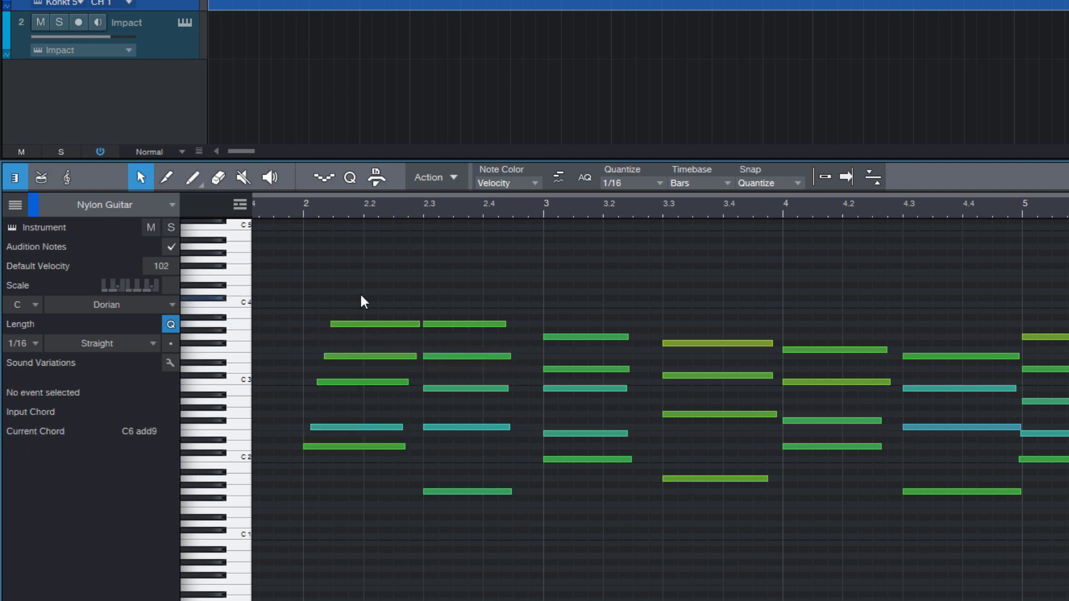
key("space")
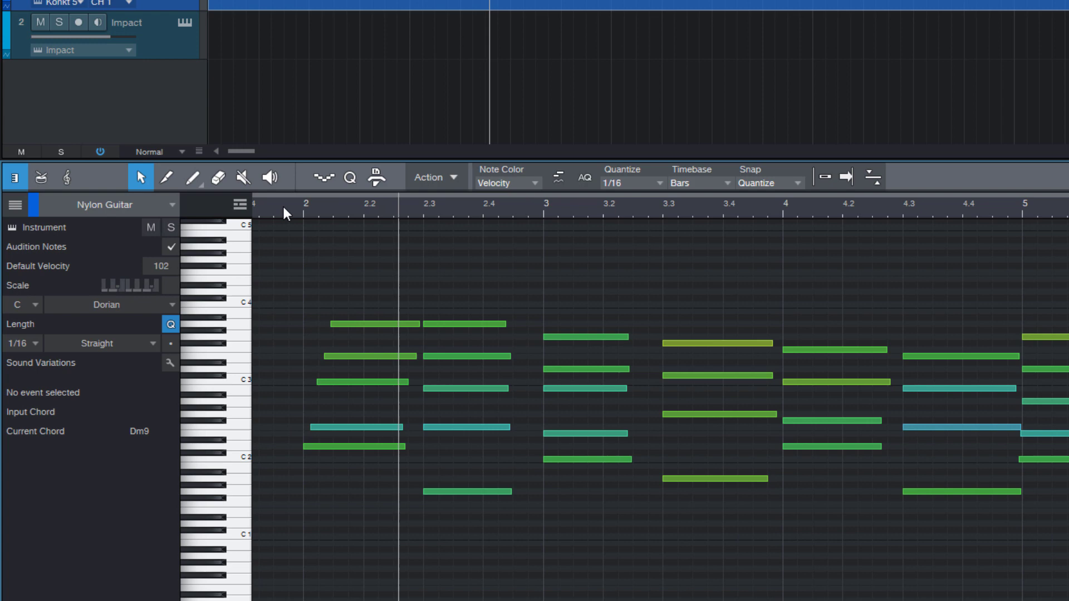
- Stagger the note starts of the chords at bar 2.3, bar 3 and 3.3
left_click_drag(435, 277, 491, 529)
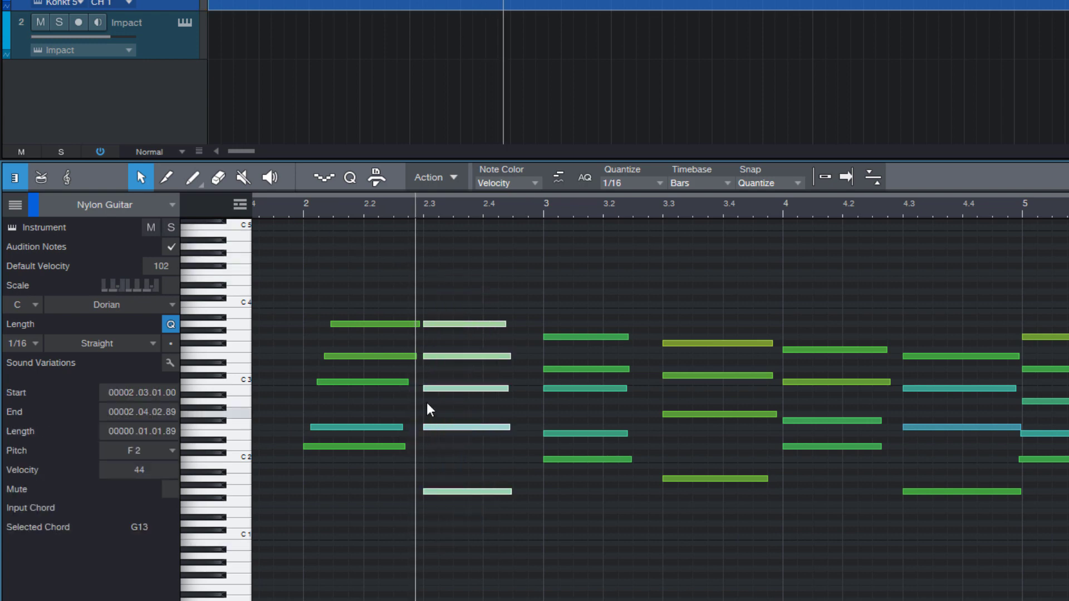
left_click_drag(425, 326, 450, 324)
left_click(607, 292)
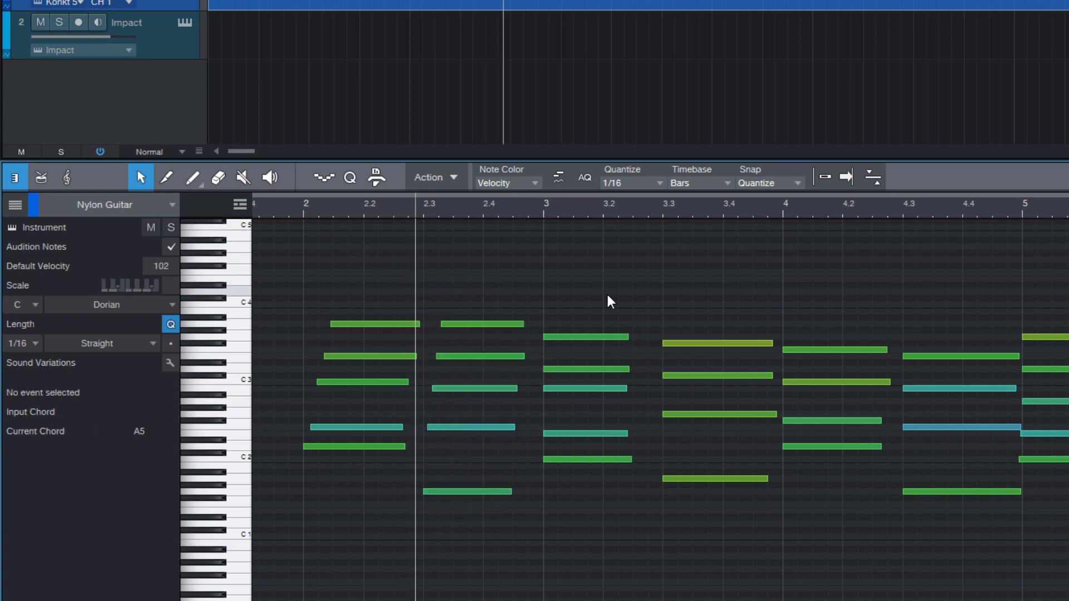
left_click_drag(558, 315, 594, 522)
left_click_drag(553, 459, 584, 459)
left_click(611, 549)
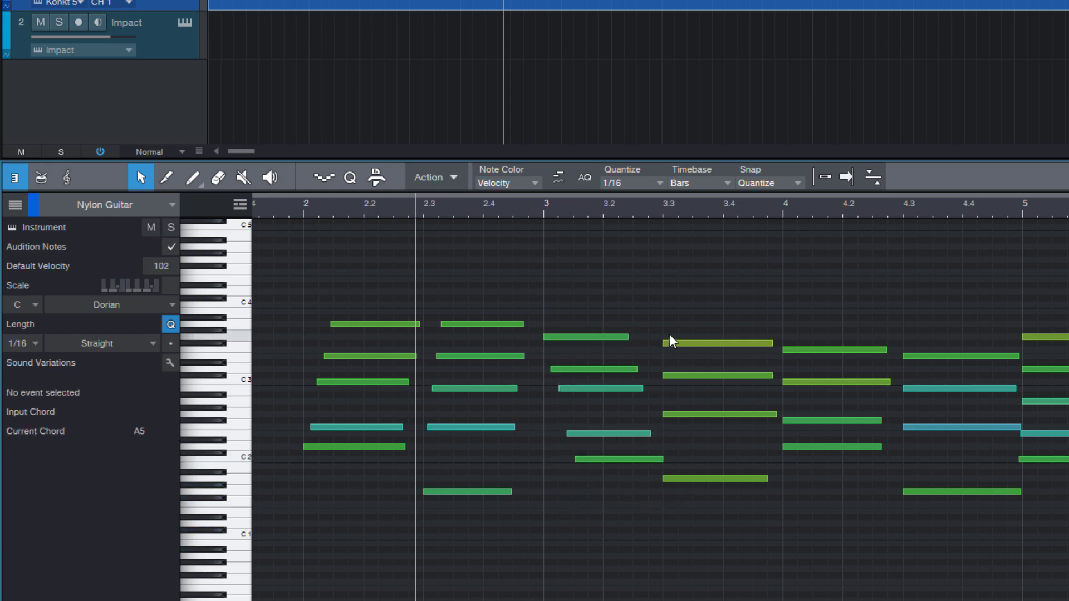
left_click_drag(707, 508, 686, 345)
left_click(692, 300)
- Strum the chords at 4.3 and bar 5, then play all chords from the start
left_click_drag(933, 276, 938, 537)
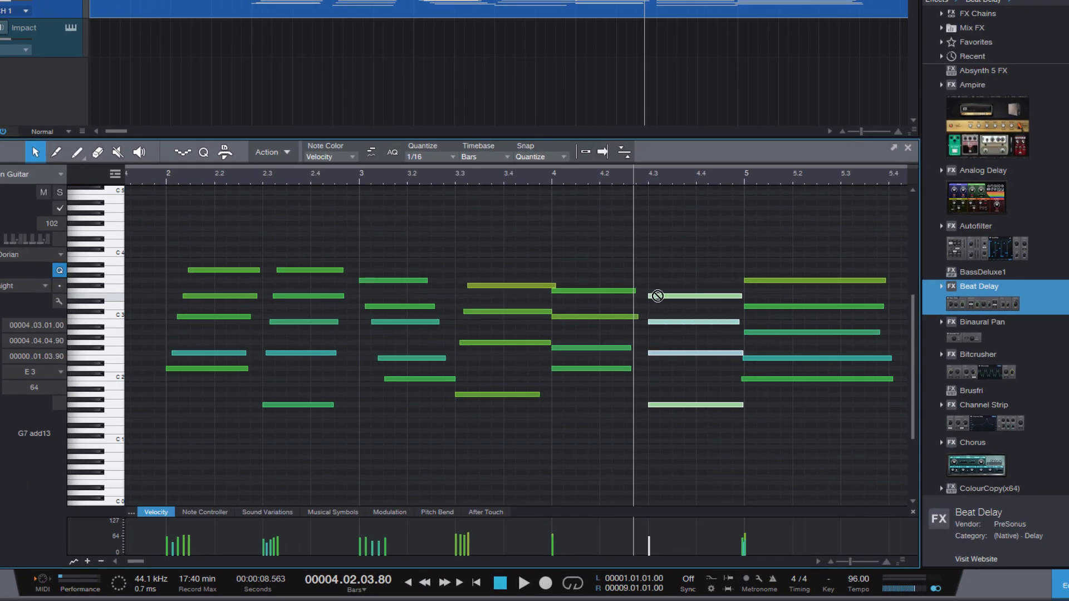
left_click_drag(658, 296, 666, 296)
left_click_drag(793, 251, 824, 466)
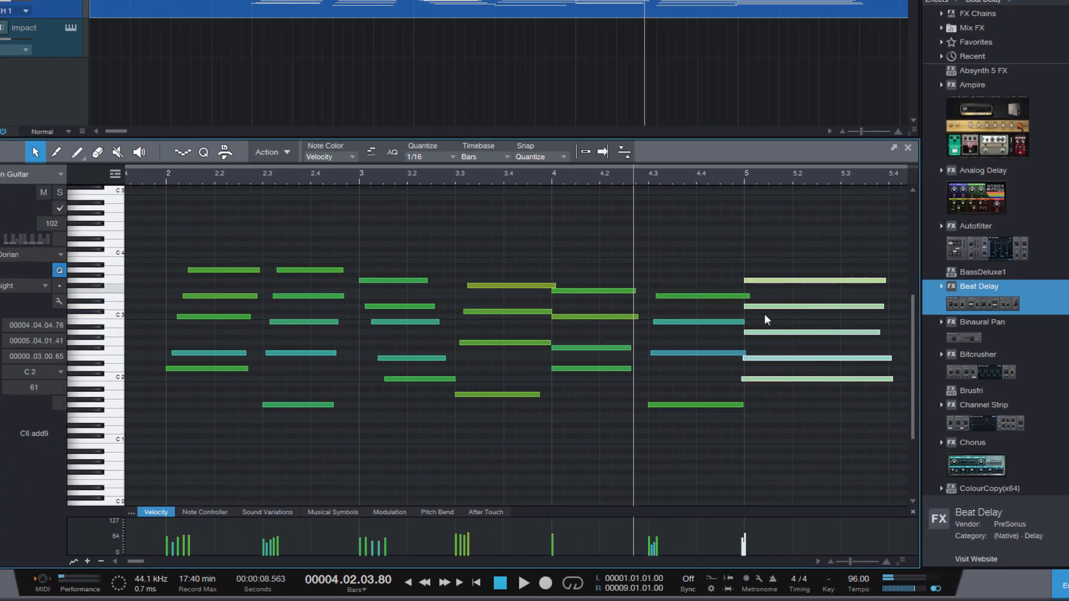
left_click_drag(752, 282, 794, 278)
left_click(787, 255)
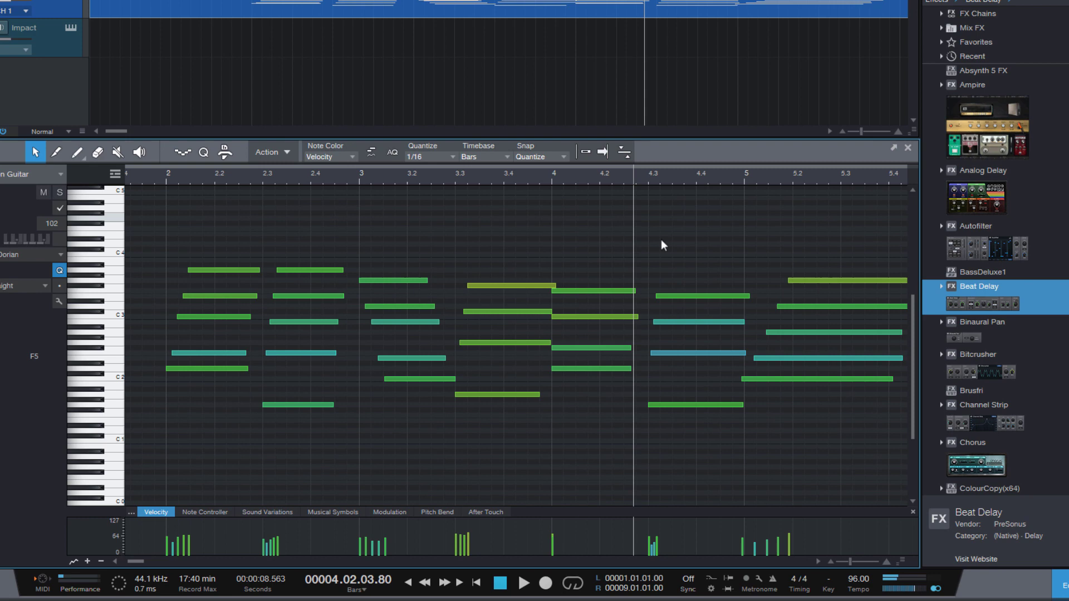
left_click(148, 181)
key("space")
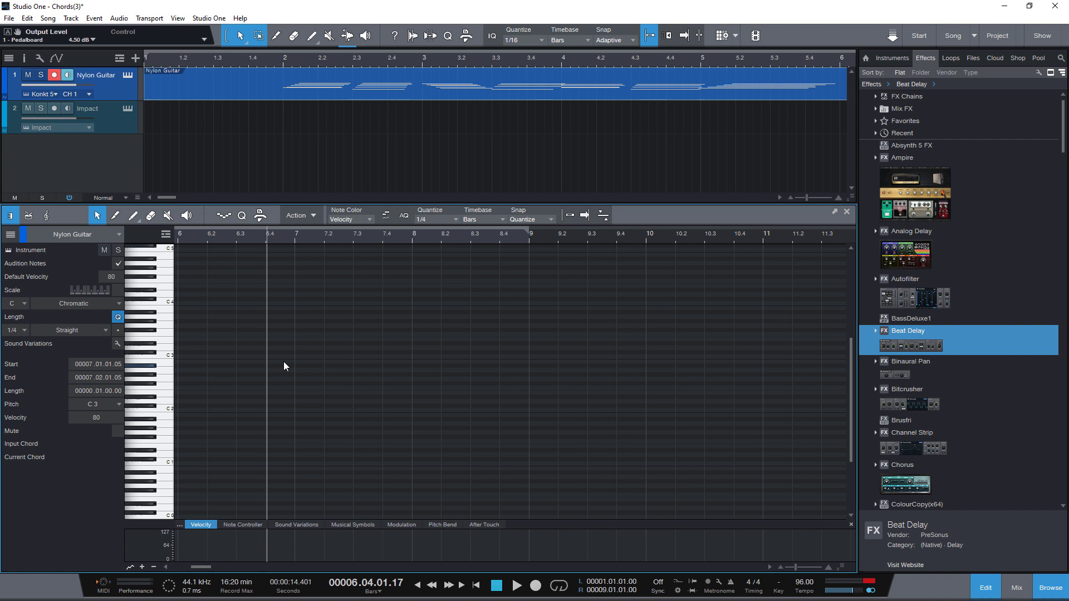
- Paint a C3 note row from bar 7, extending it and trimming it to end at bar 8
left_click_drag(298, 356, 357, 355)
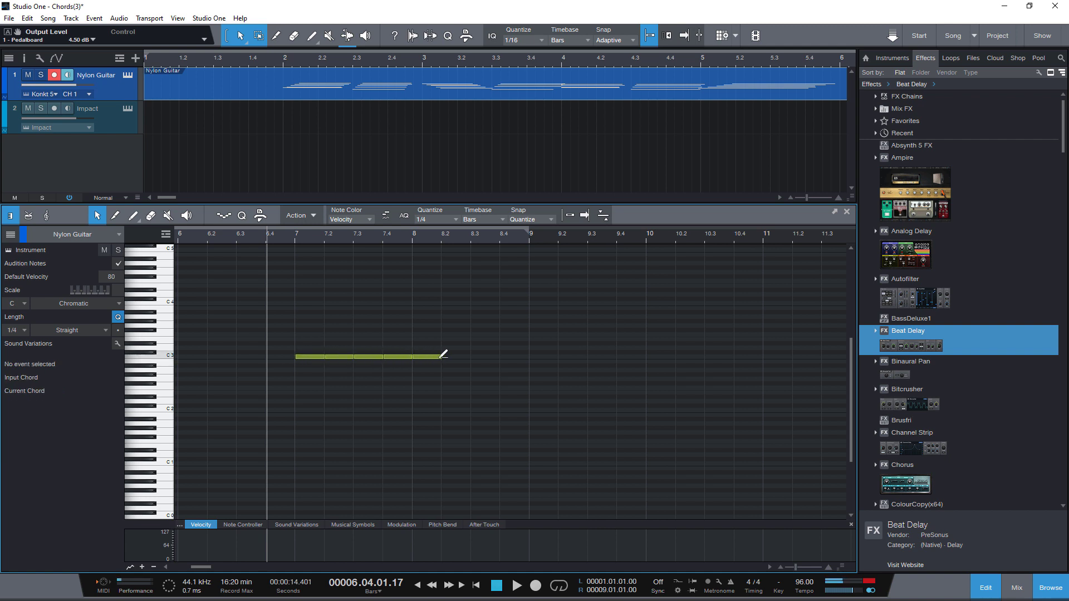
left_click_drag(464, 357, 728, 357)
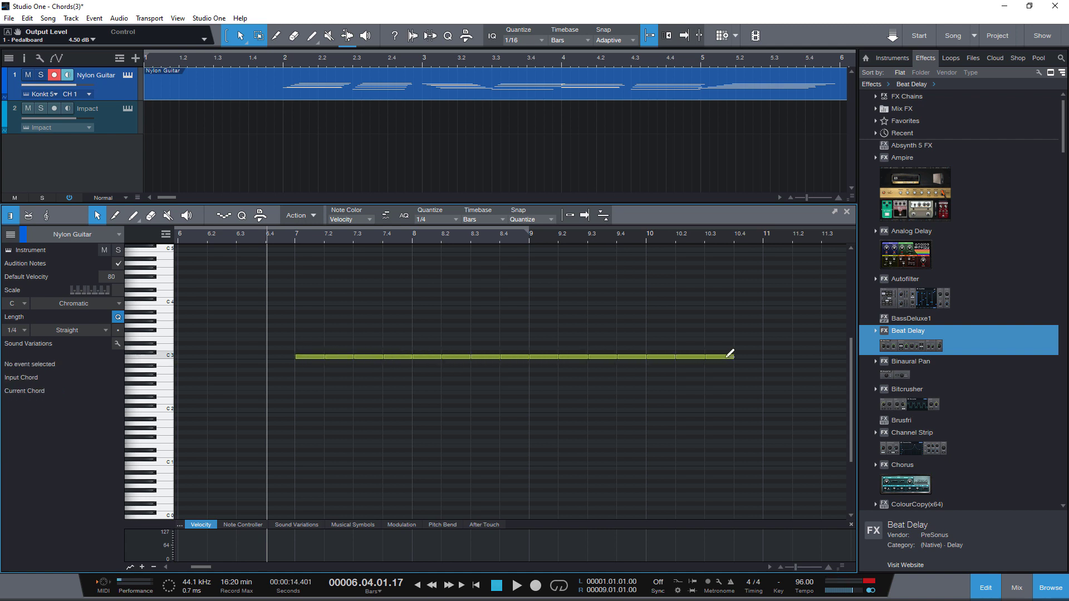
left_click_drag(639, 354, 396, 354)
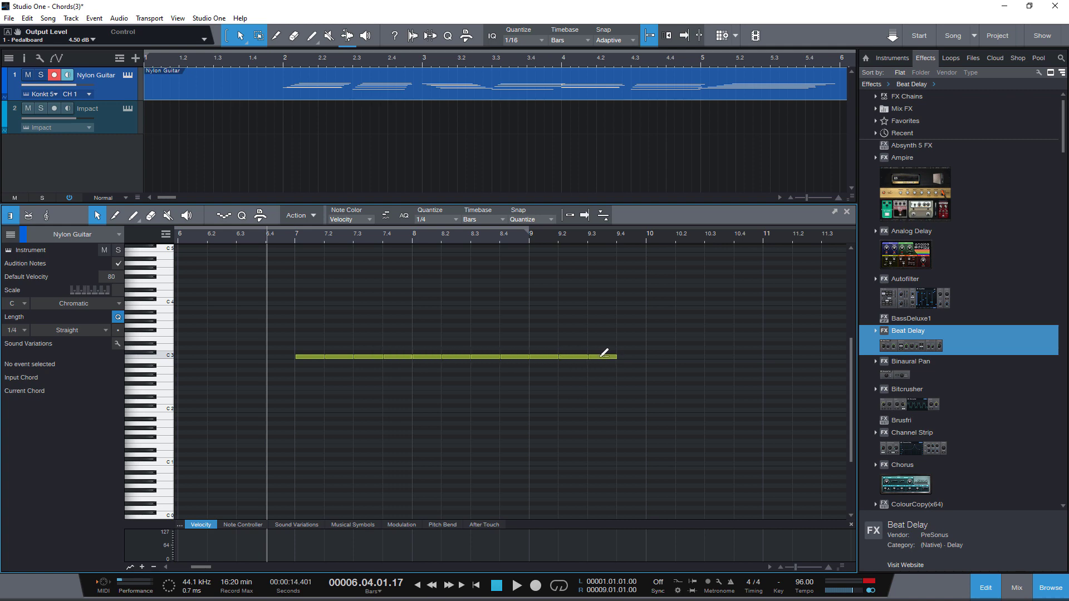
left_click_drag(604, 352, 419, 352)
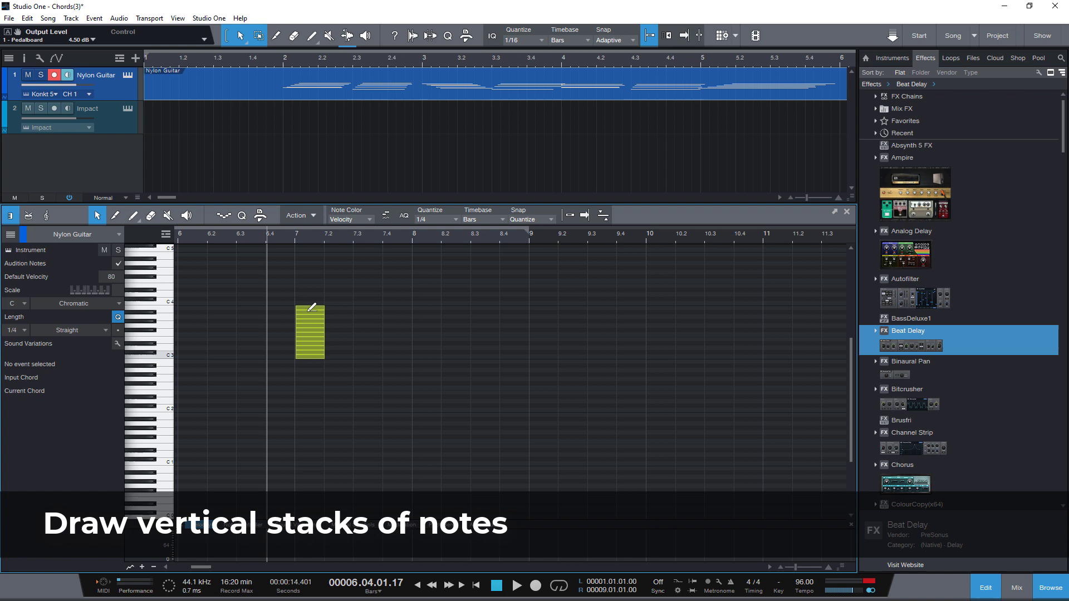
- Undo a trial note stack, then set and enable the Minor Triad scale for note entry
mouse_move(312, 307)
left_mouse_down()
mouse_move(312, 334)
mouse_move(314, 270)
mouse_move(315, 324)
left_mouse_up()
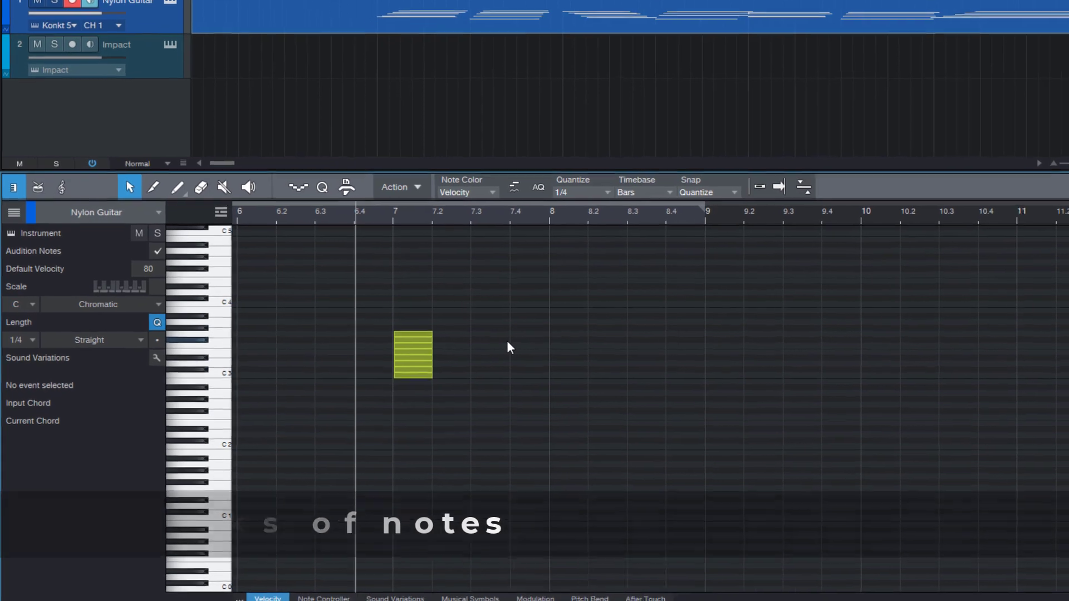
key("ctrl+z")
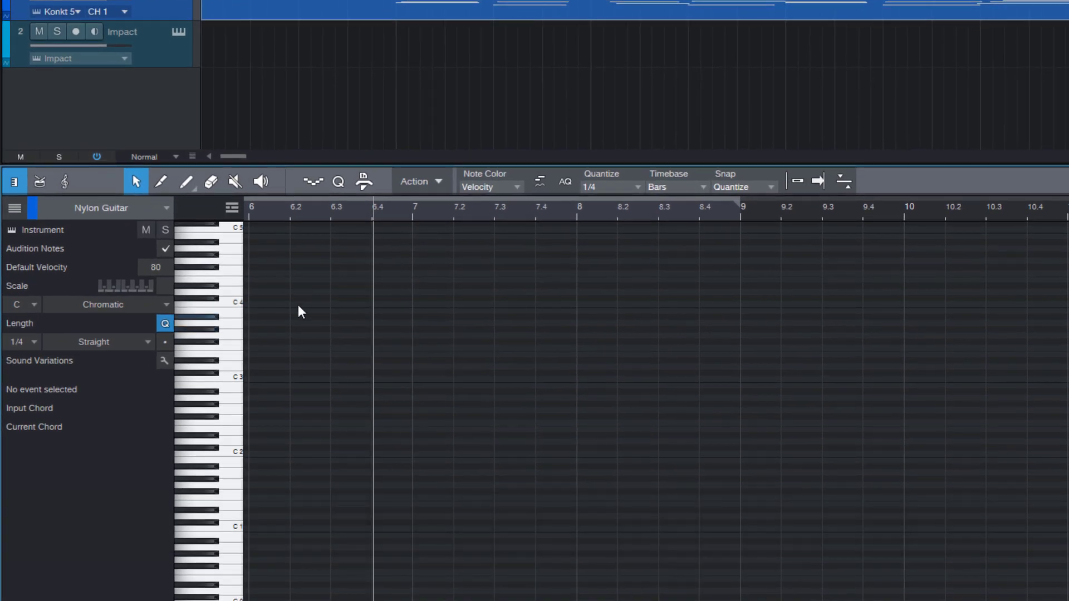
left_click(82, 312)
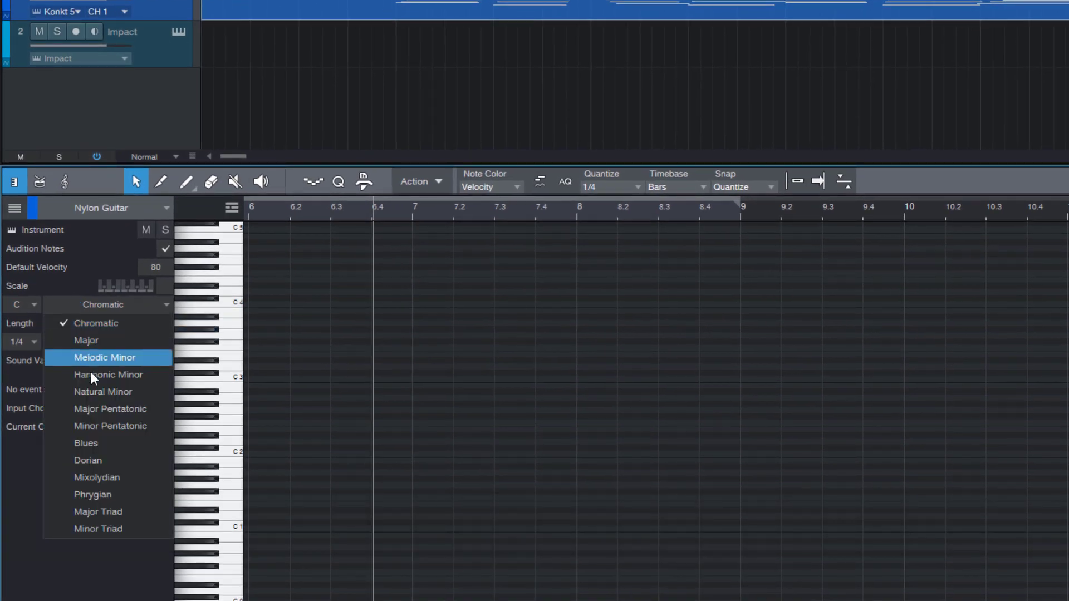
left_click(97, 532)
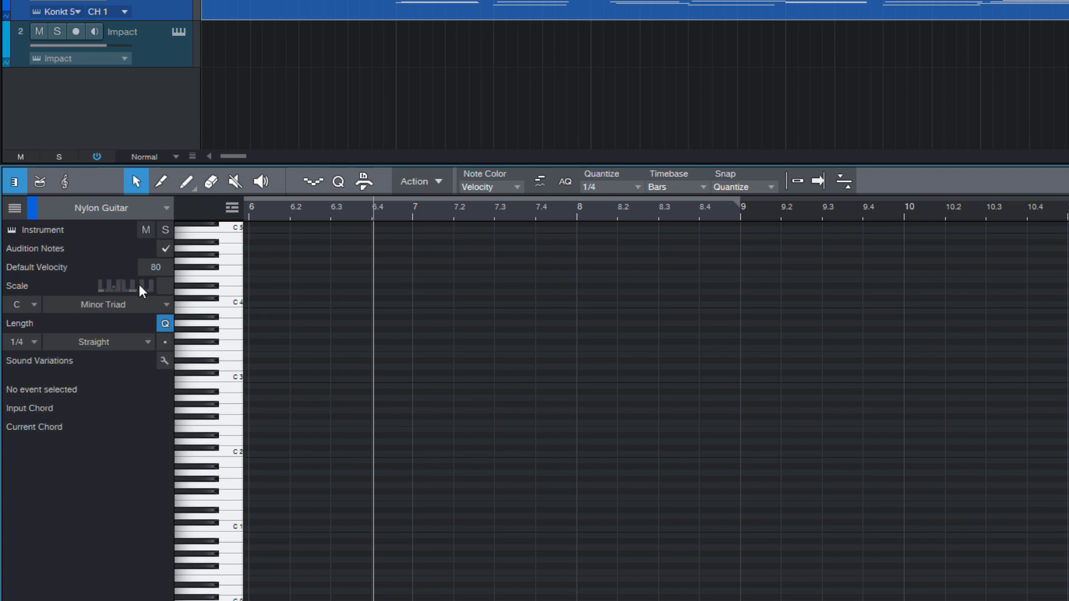
left_click(165, 287)
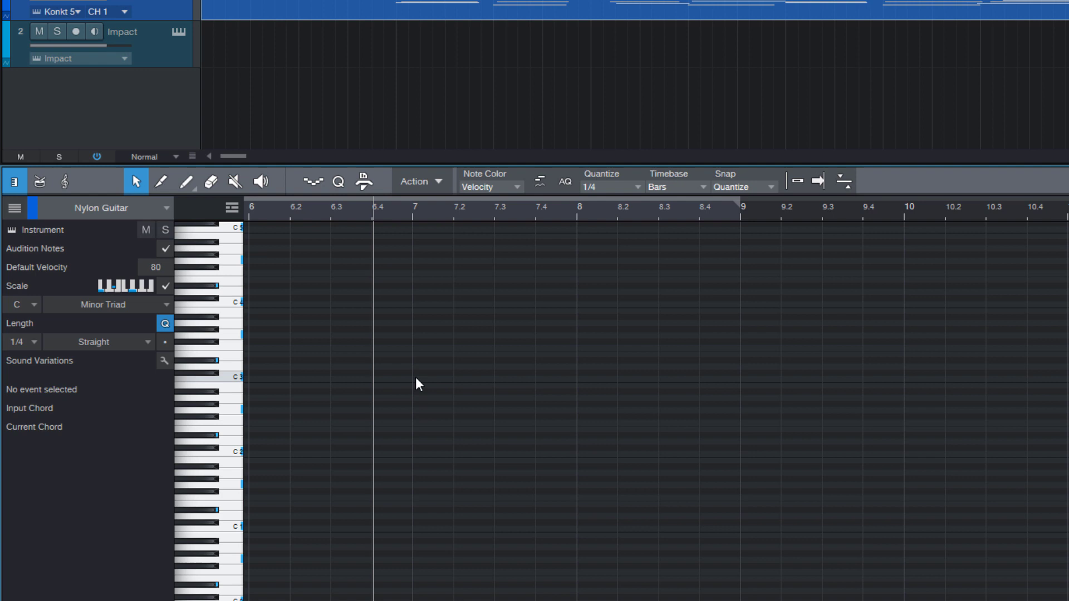
- Paint minor-triad chords at bar 7, 7.2, 7.4 and bar 8, then play from bar 7
left_click_drag(416, 379, 424, 281)
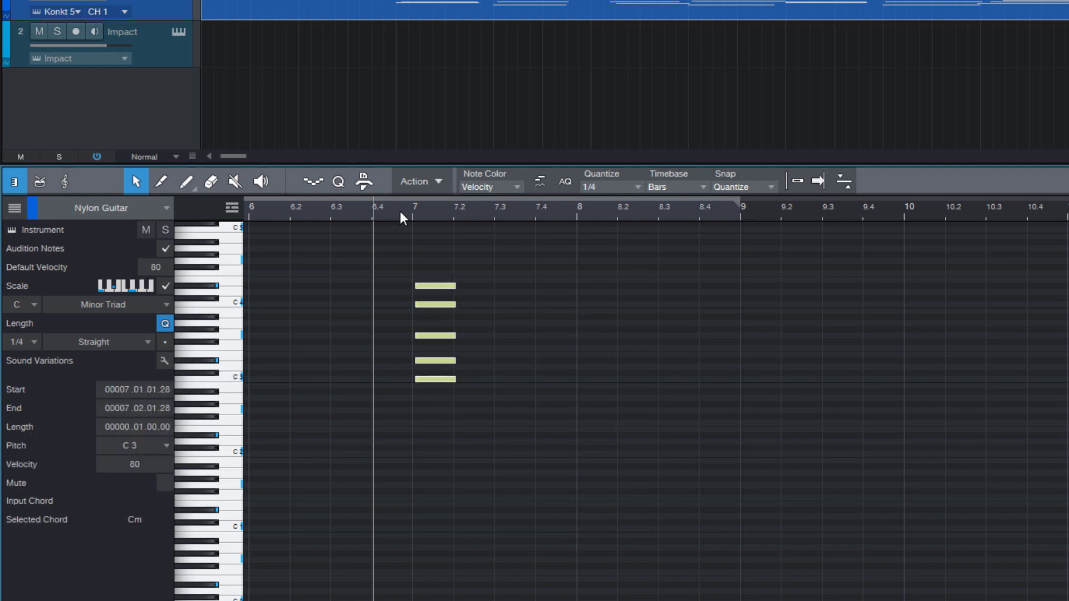
left_click(504, 410)
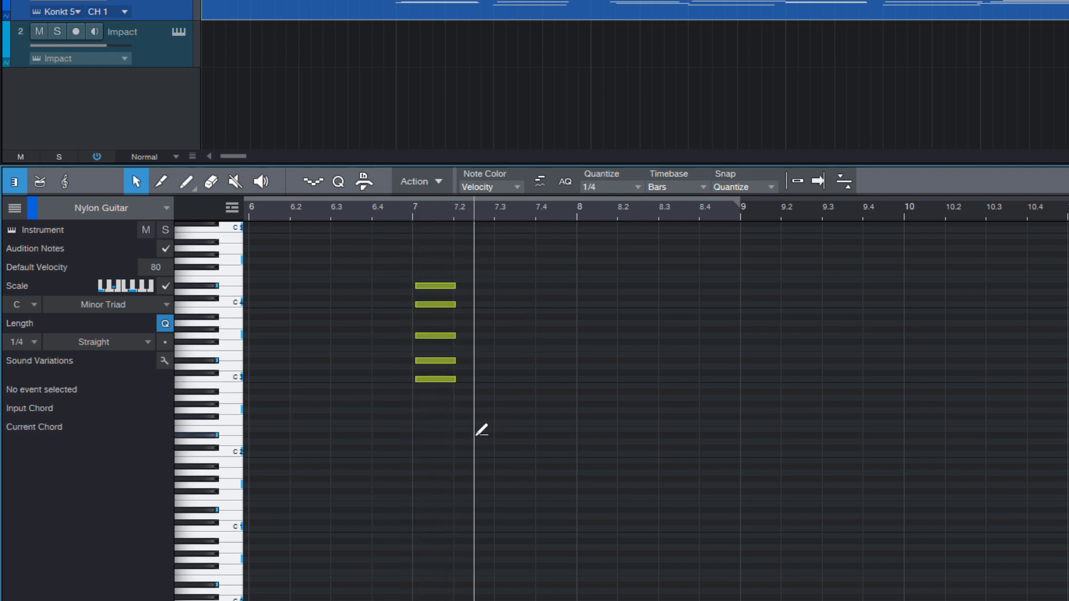
left_click_drag(474, 413, 502, 343)
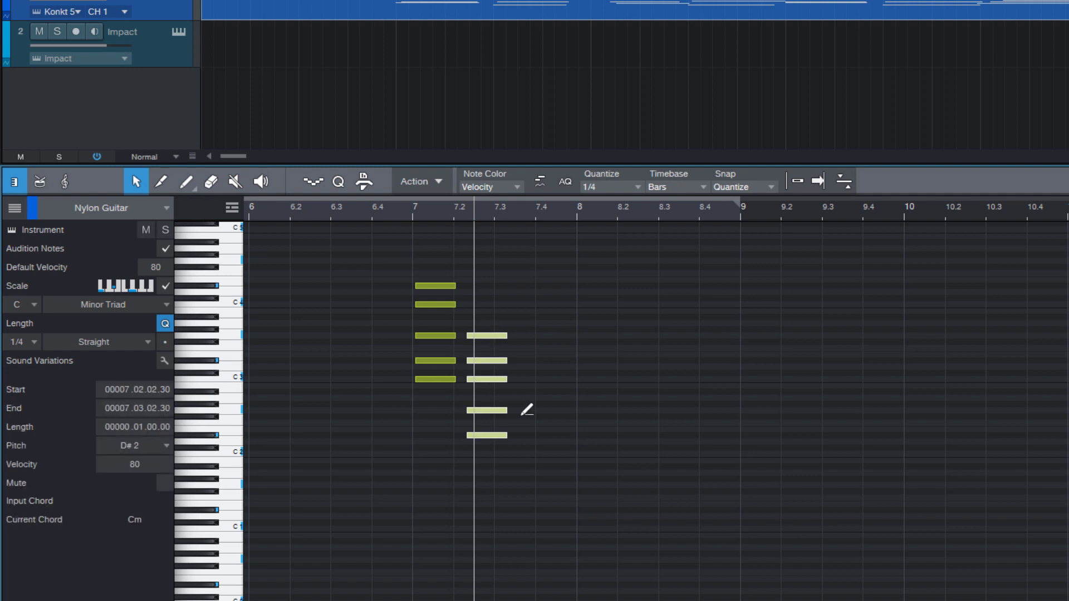
left_click_drag(522, 411, 524, 338)
left_click_drag(580, 379, 580, 305)
left_click(568, 263)
left_click(402, 213)
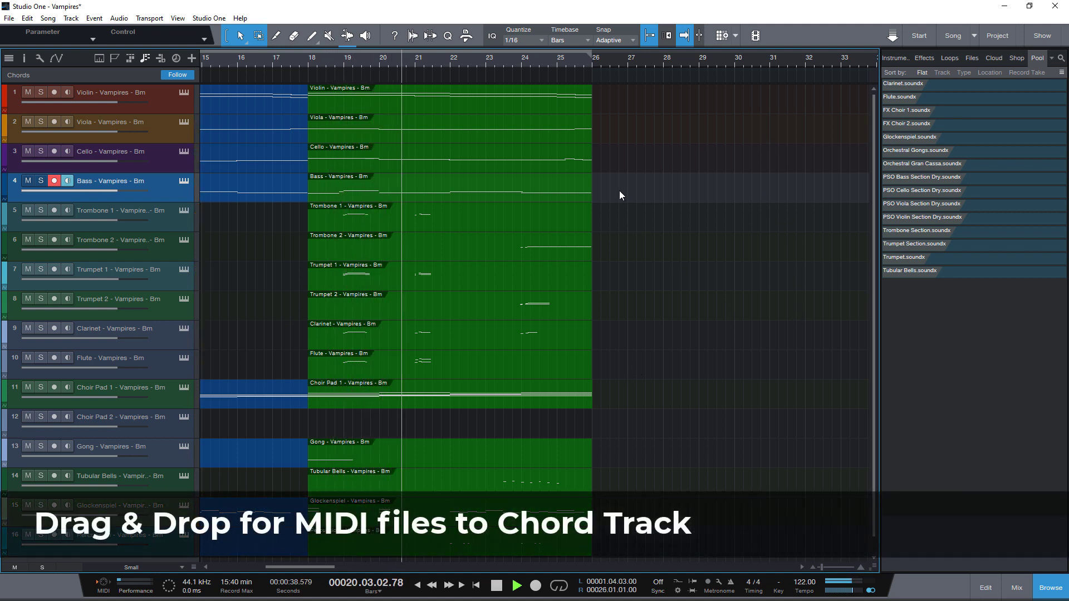
key("space")
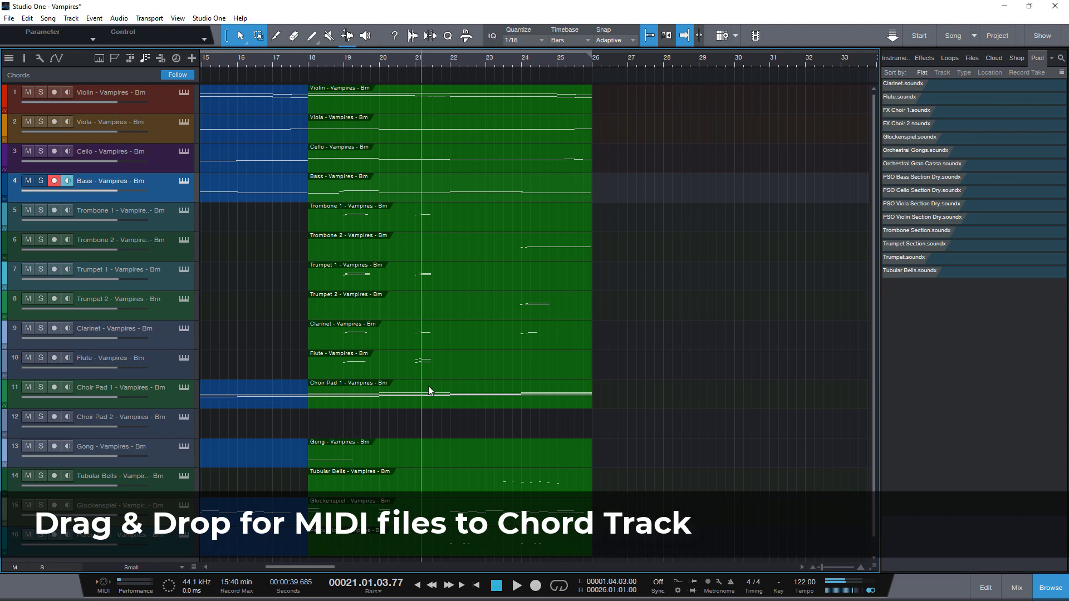
left_click_drag(394, 396, 394, 128)
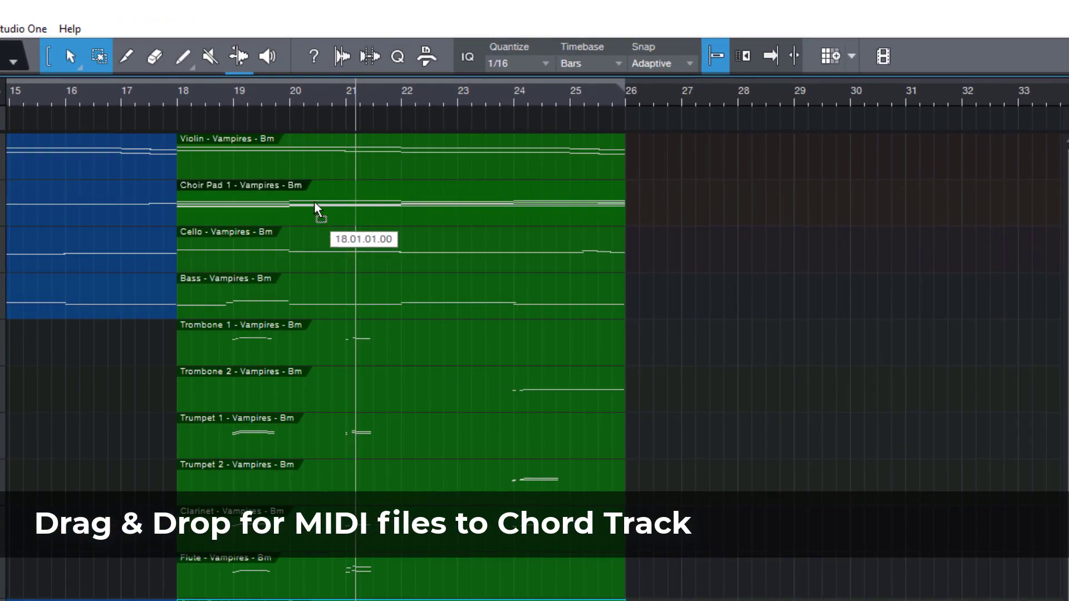
left_click_drag(314, 206, 329, 126)
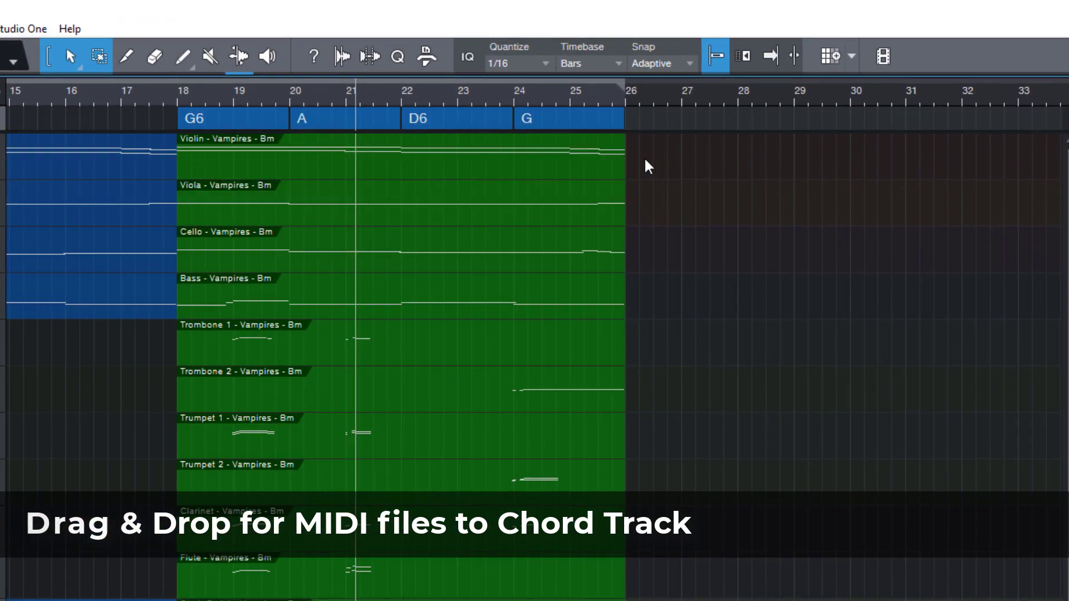
key("ctrl+z")
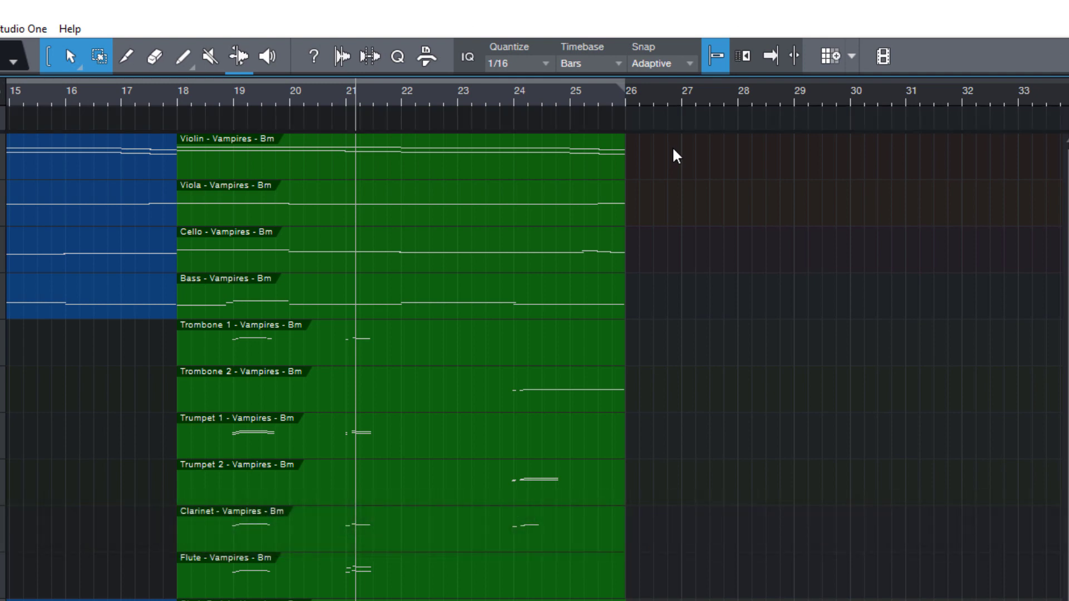
left_click_drag(673, 150, 216, 121)
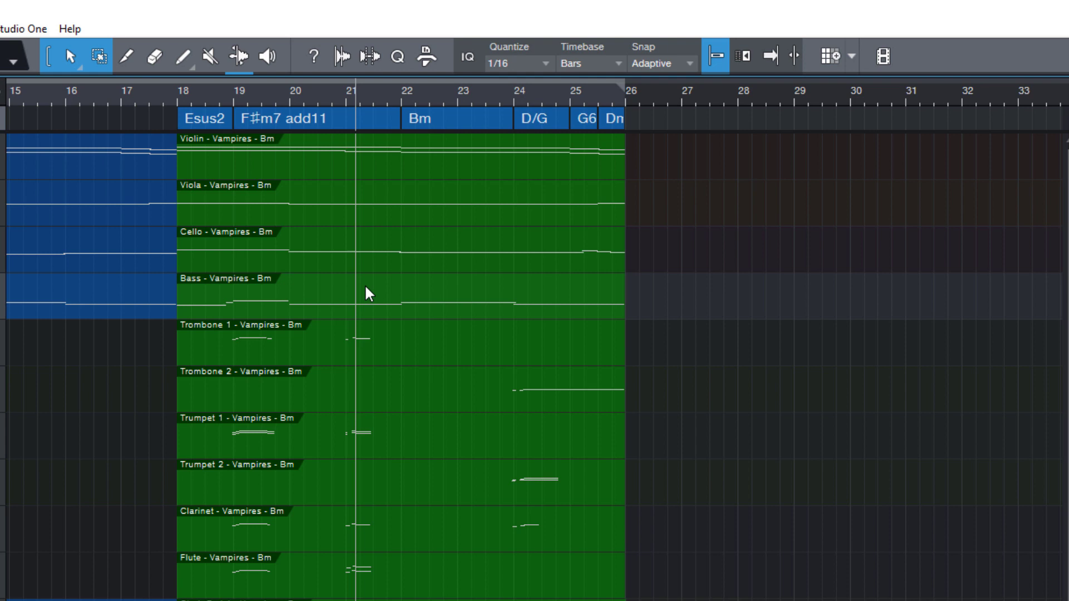
key("ctrl+z")
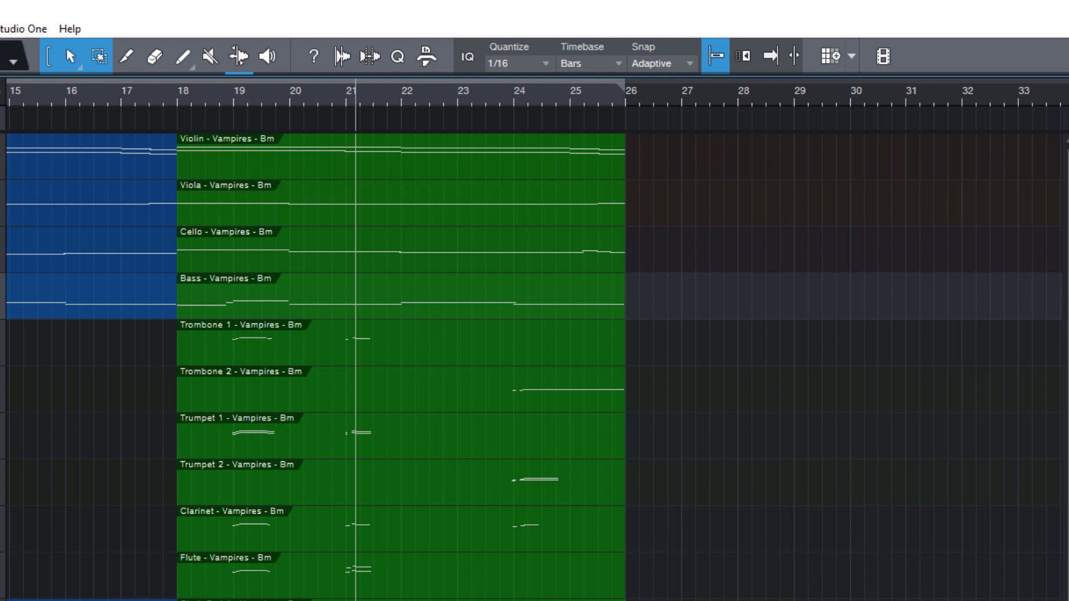
scroll(535, 334, "right", 10)
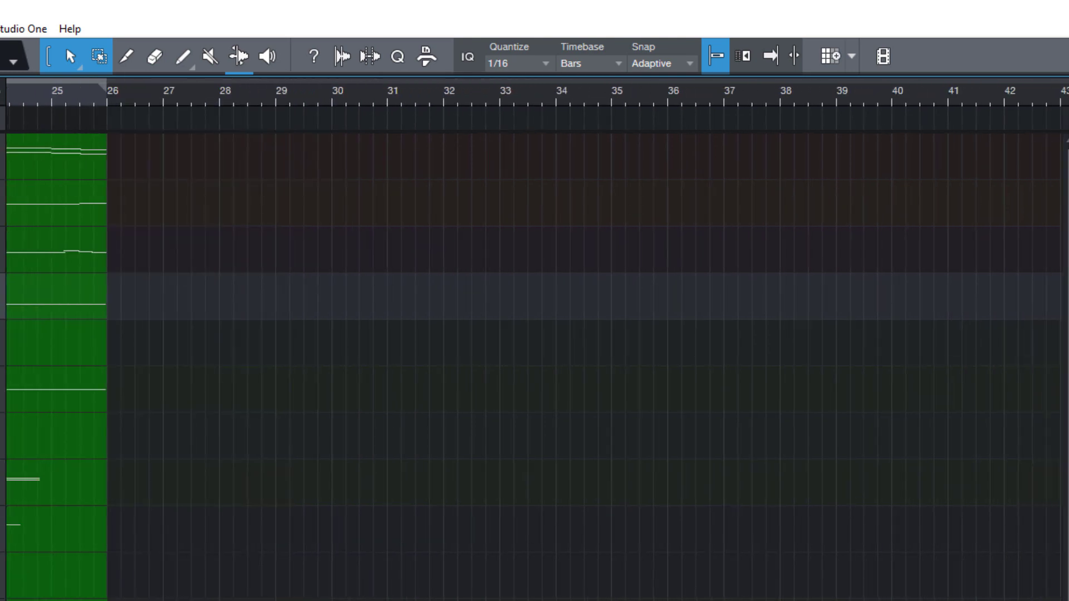
- Generate four random chords in Epic Online Orchestra and play the sequence
scroll(534, 334, "right", 5)
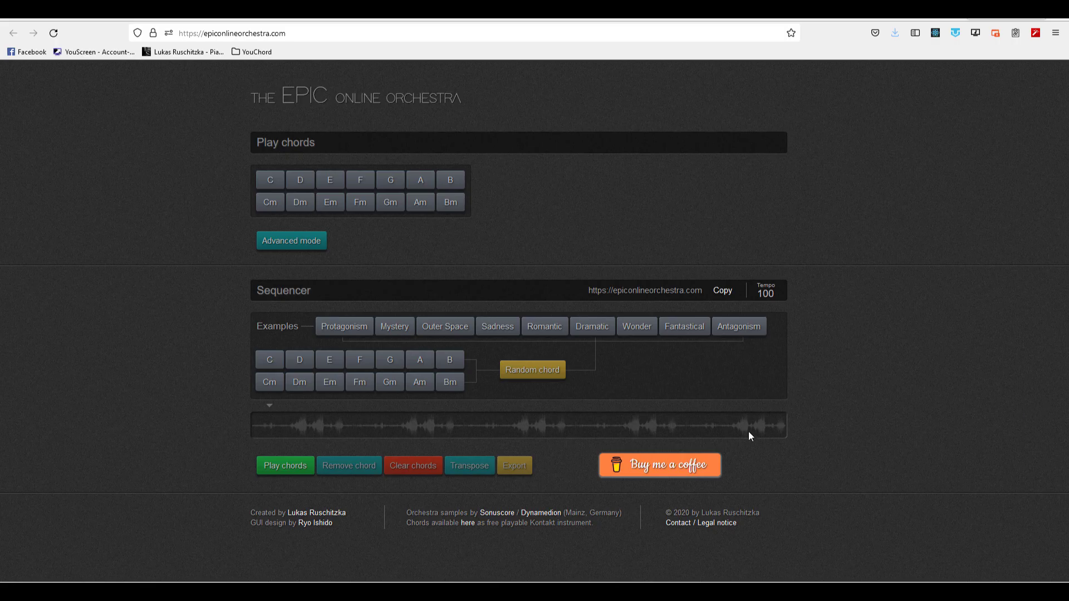
left_click(531, 371)
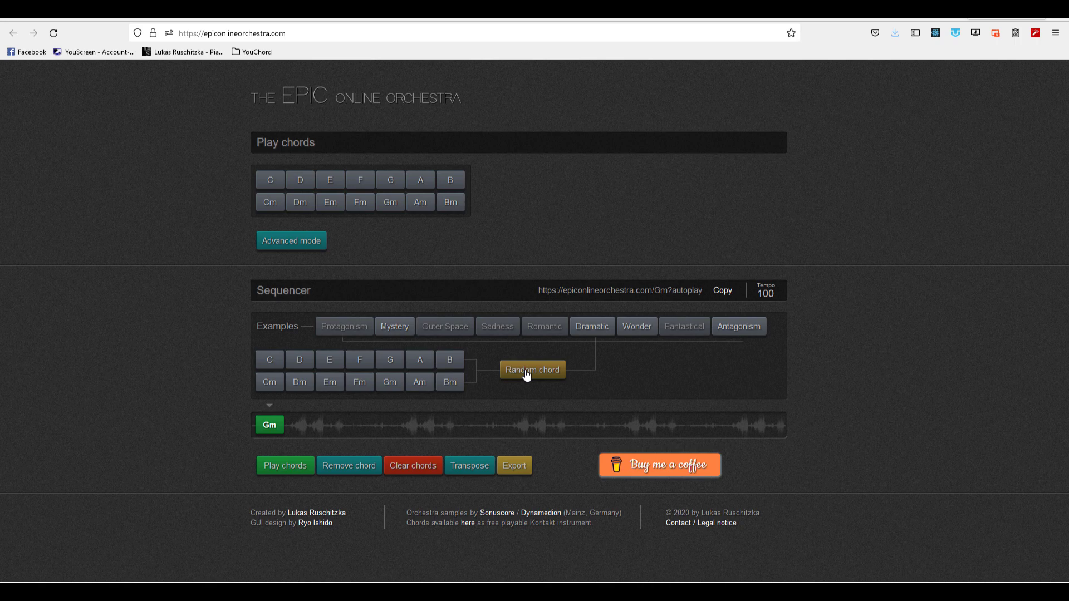
left_click(531, 371)
left_click(531, 371)
left_click(531, 372)
left_click(530, 371)
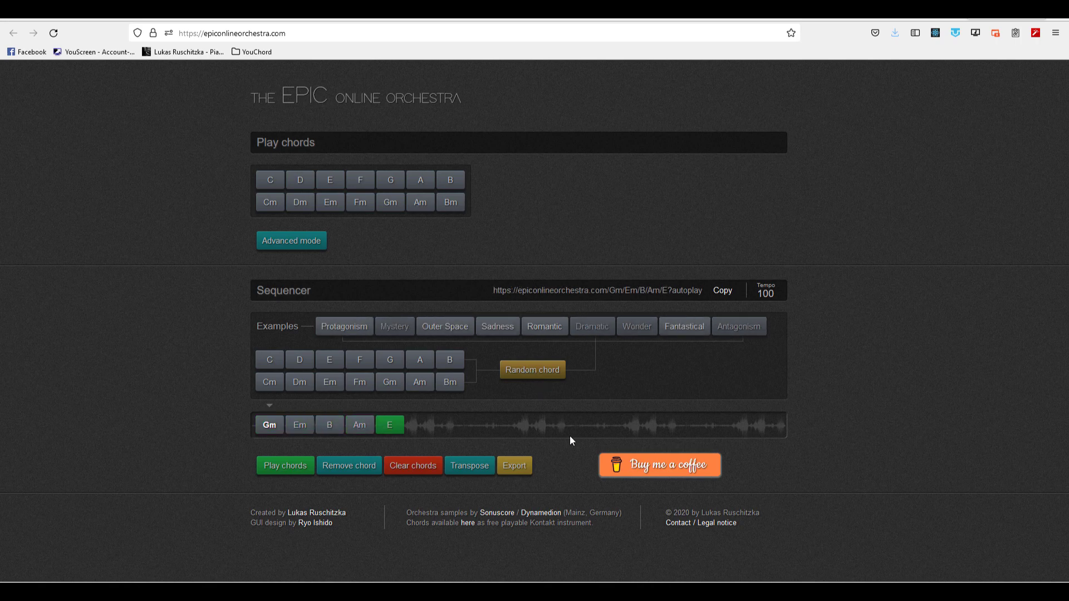
key("space")
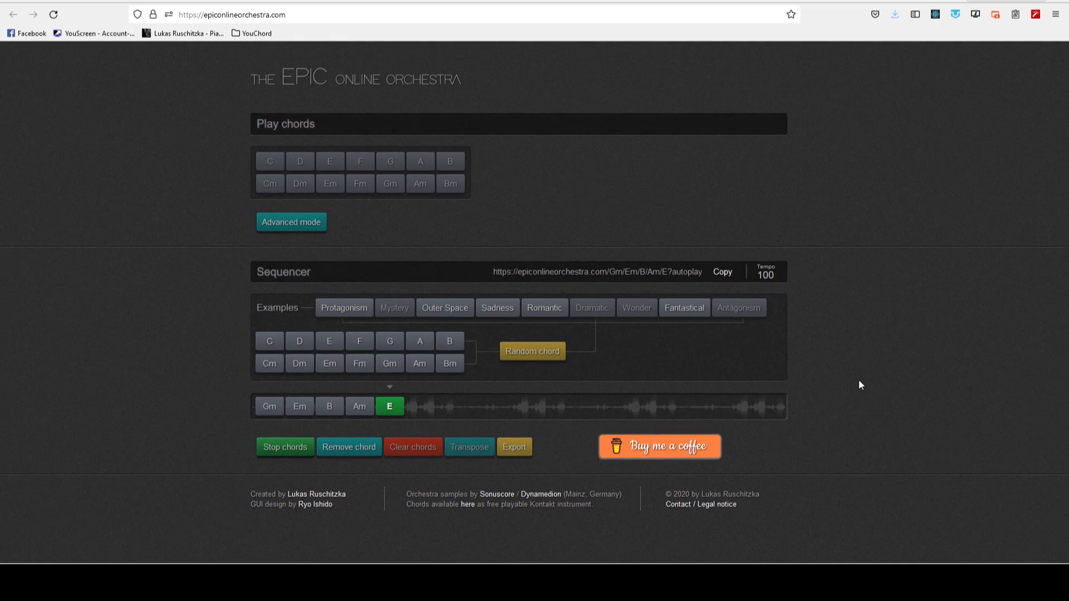
- Export the chord sequence as a MIDI file into the Epic Online Orchestra folder
left_click(515, 448)
left_click(557, 471)
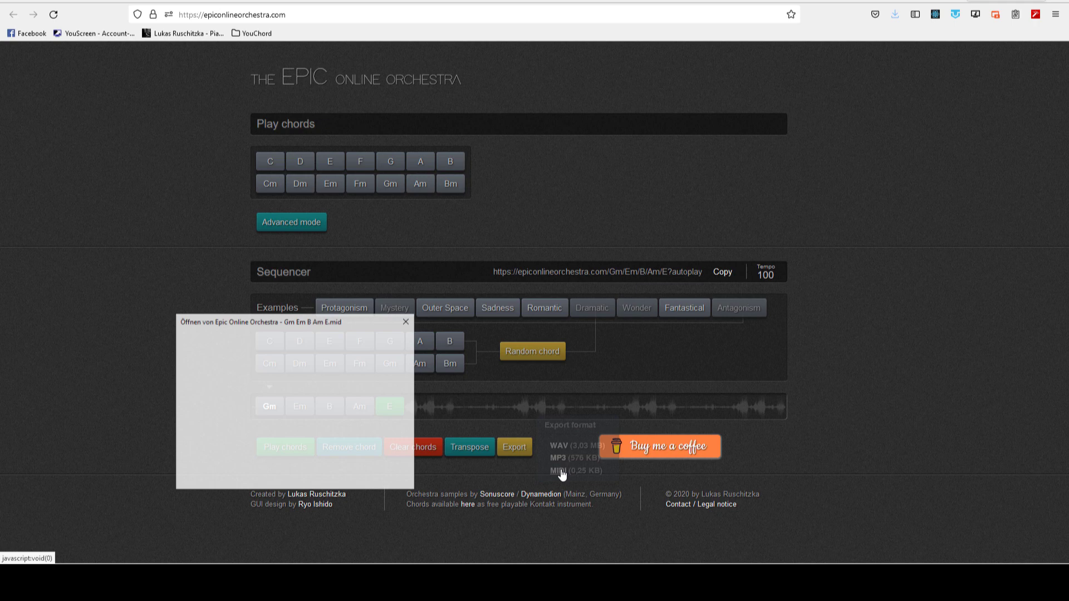
left_click(321, 477)
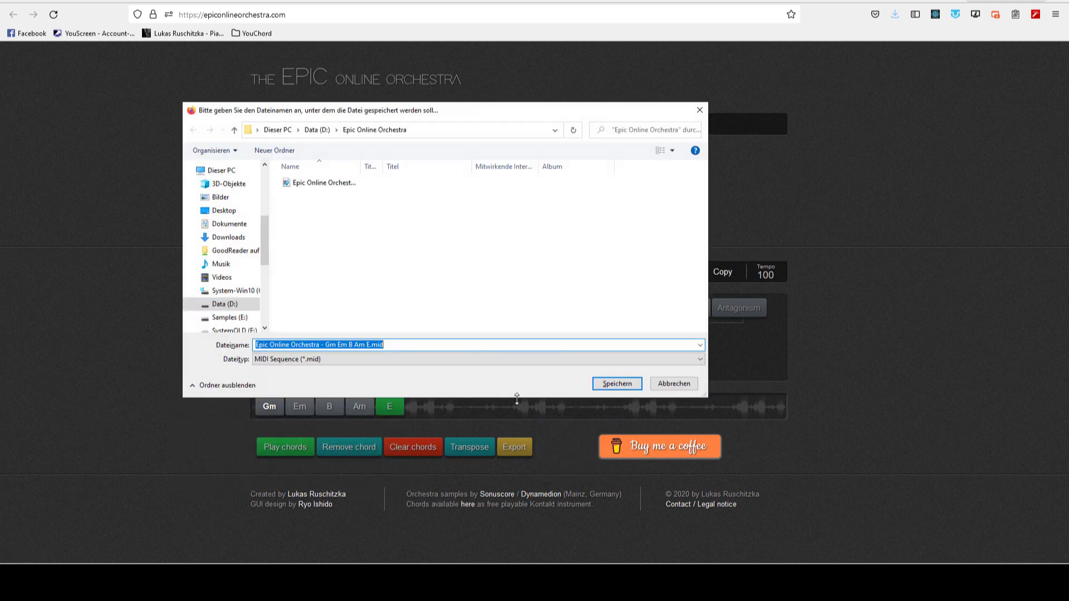
left_click(613, 384)
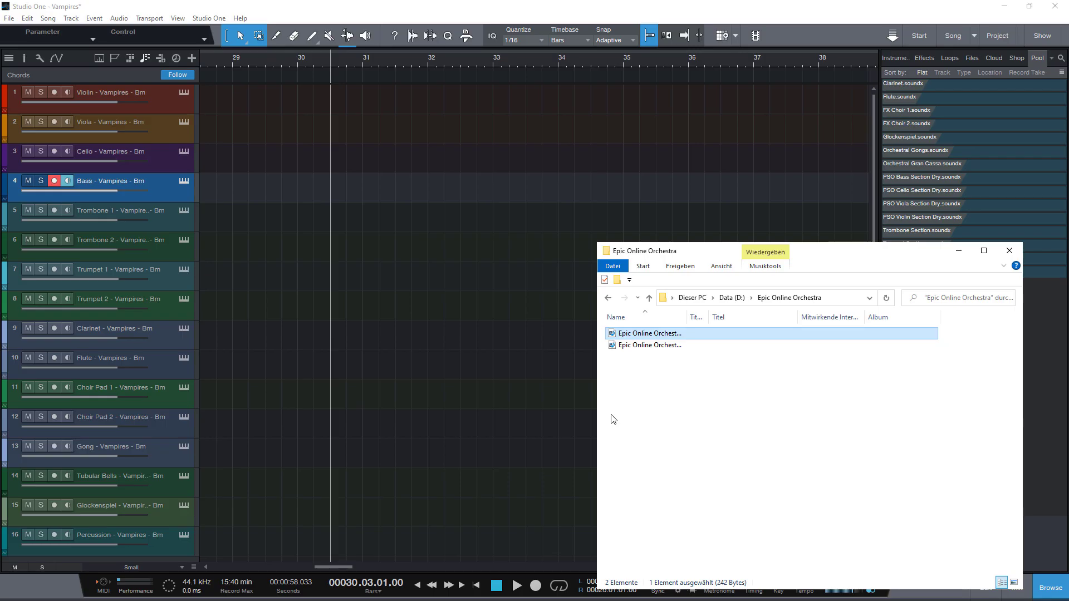
- Drop the exported MIDI onto Studio One's chord track and add a new chord at bar 35
left_click_drag(649, 346, 322, 73)
left_click(331, 122)
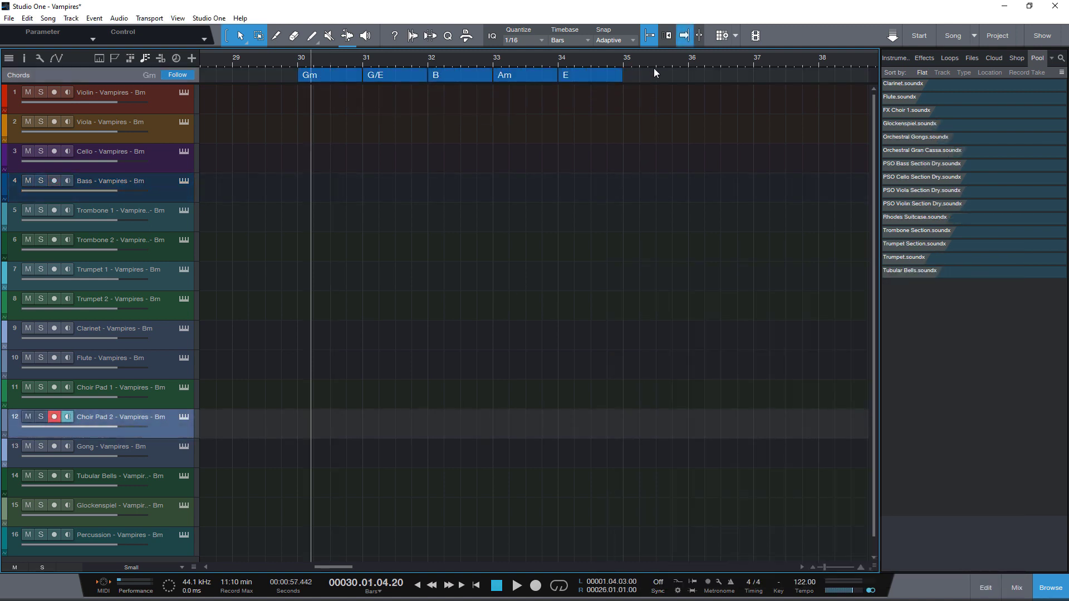
double_click(642, 77)
- In the Chord Selector, change the new chord through Am and G to C major
left_click(642, 75)
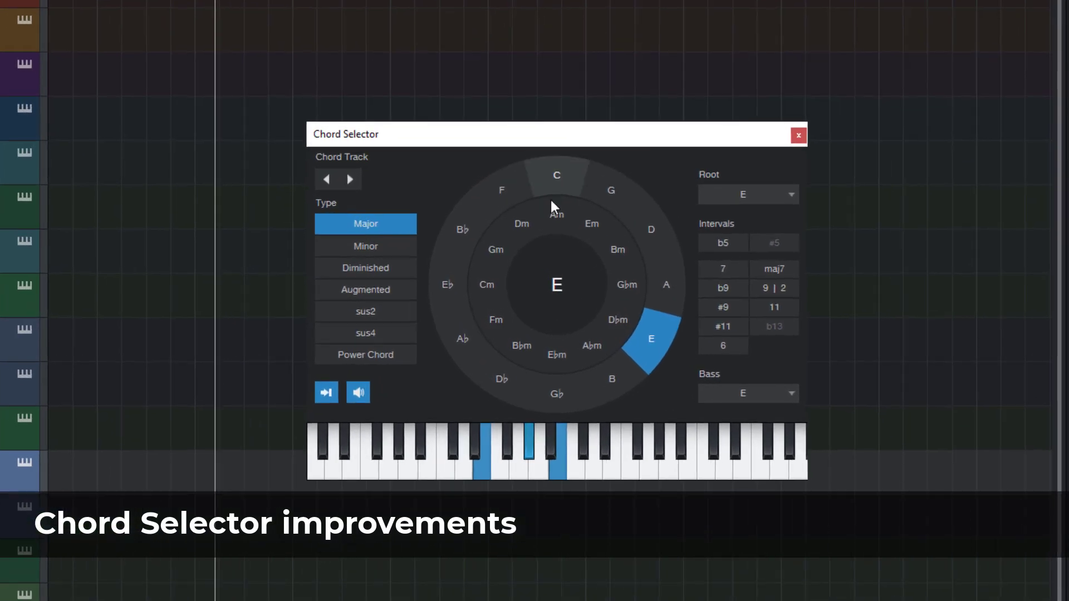
left_click(534, 250)
left_click(600, 184)
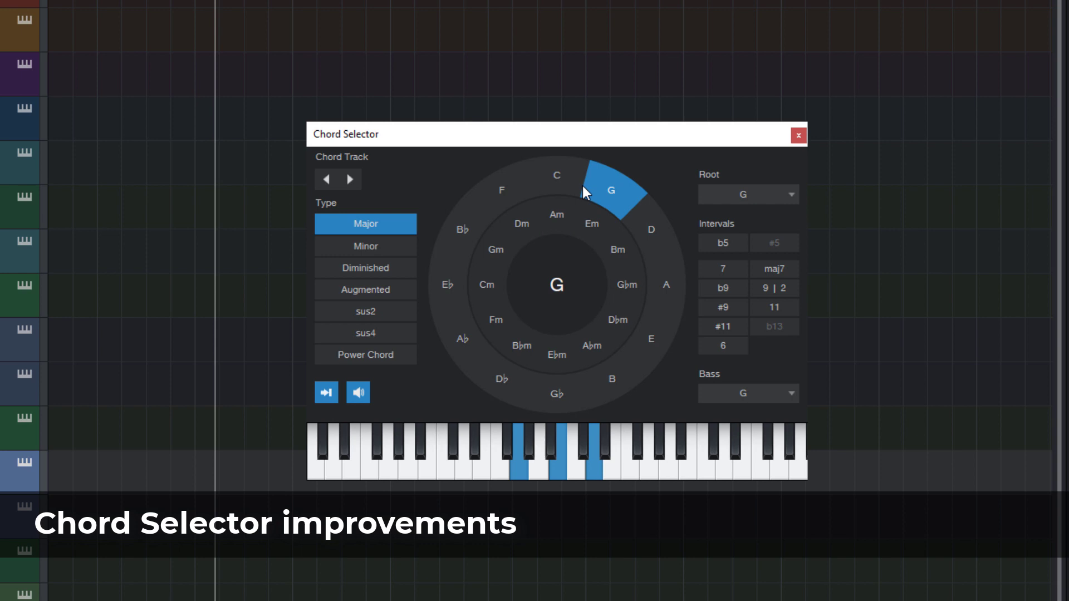
left_click(541, 191)
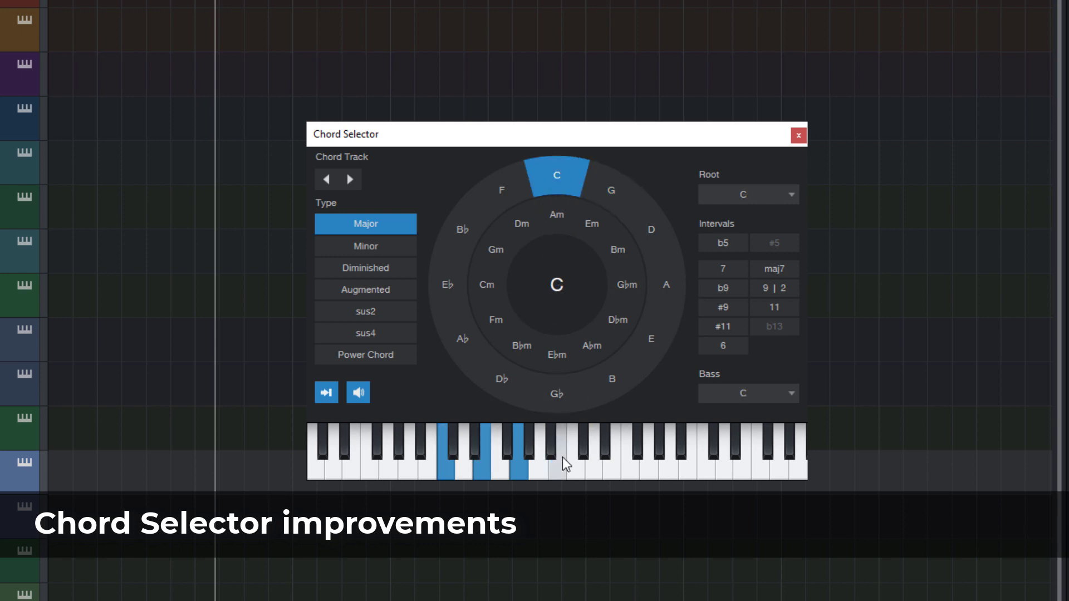
- Add a seventh and flat-five for C7 b5, then remove both for plain C
left_click(716, 267)
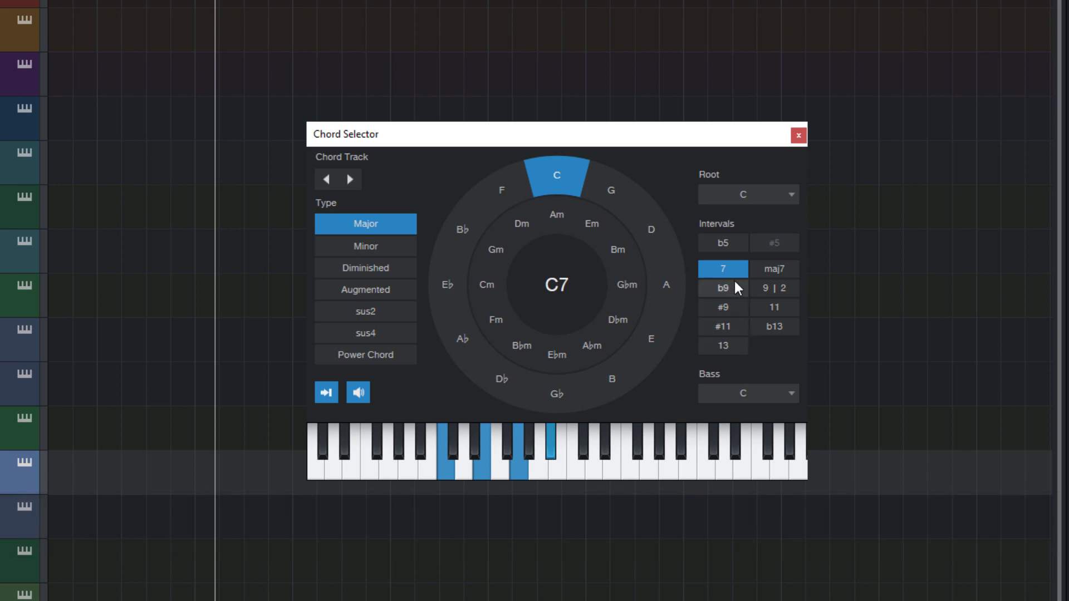
left_click(726, 241)
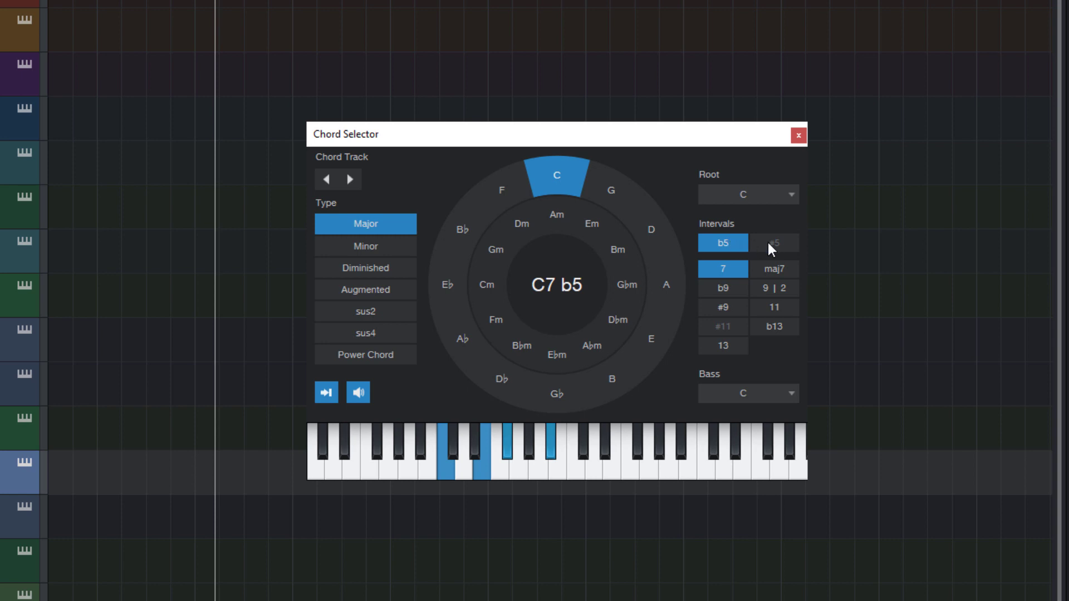
left_click(727, 245)
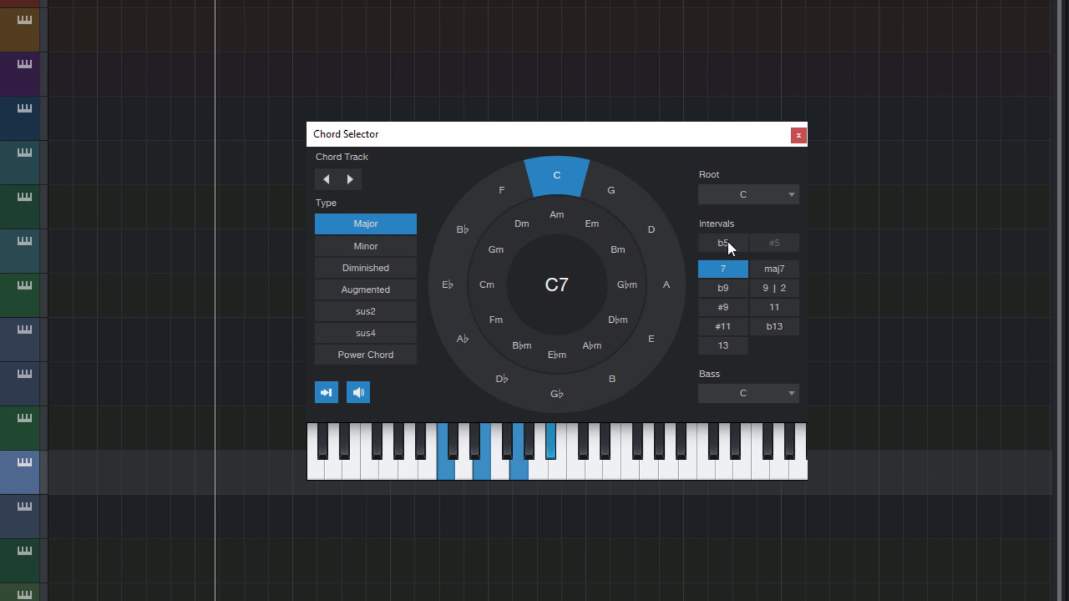
left_click(723, 269)
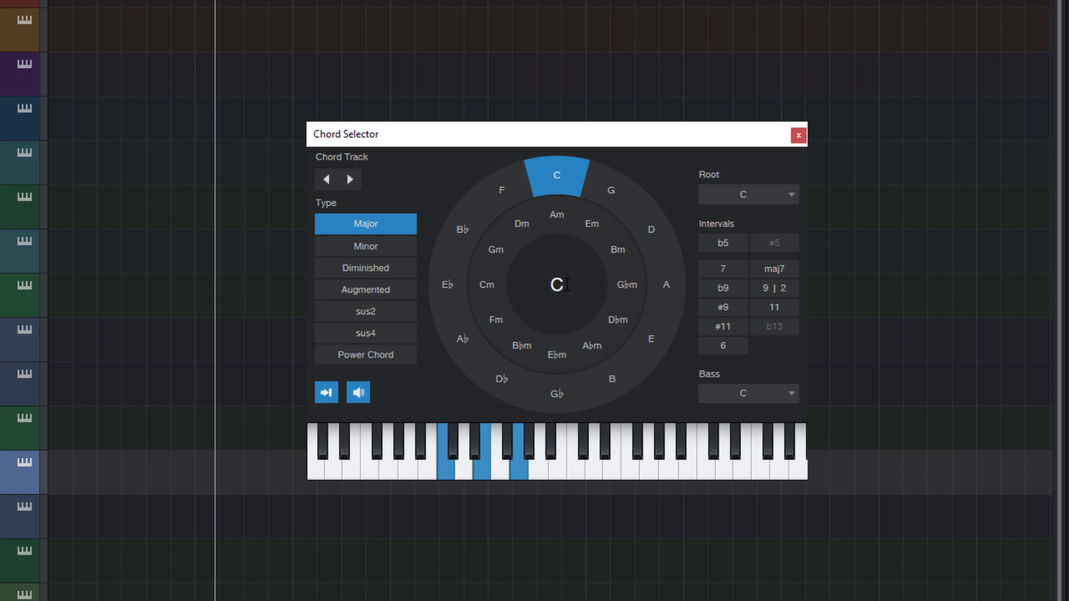
- Rename the chord to Cadd9, then toggle 9 | 2 through C2 and plain C back to C add9
double_click(567, 285)
type("Cadd9")
key("Return")
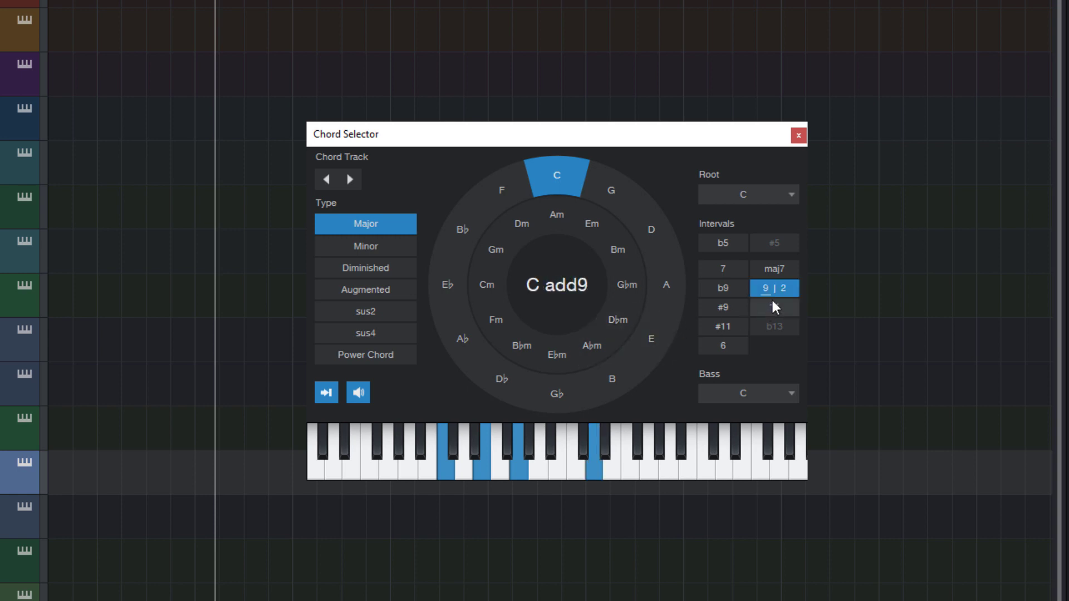
left_click(783, 285)
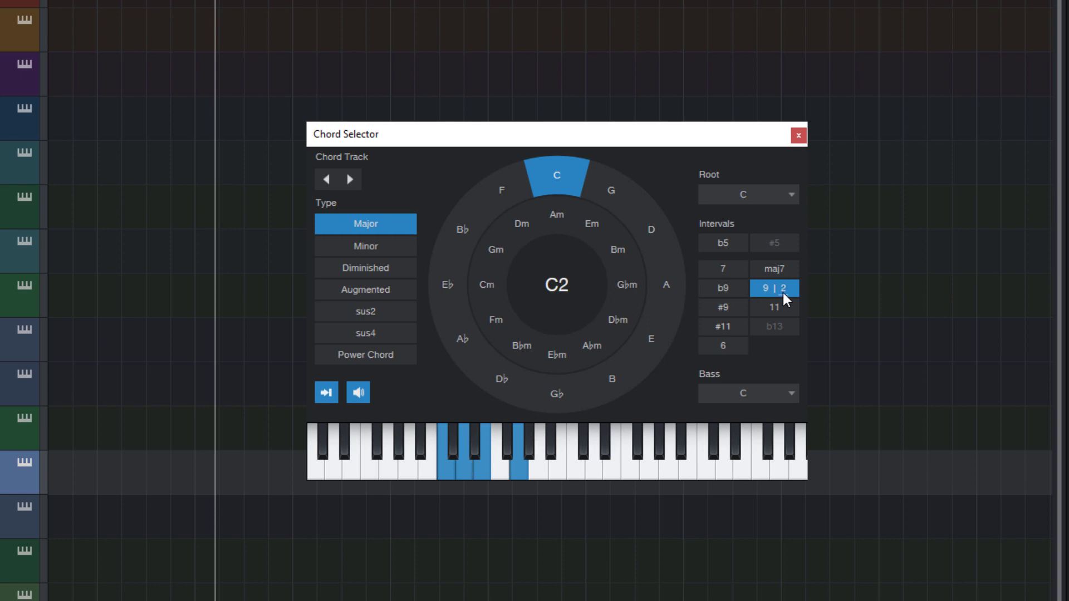
left_click(766, 288)
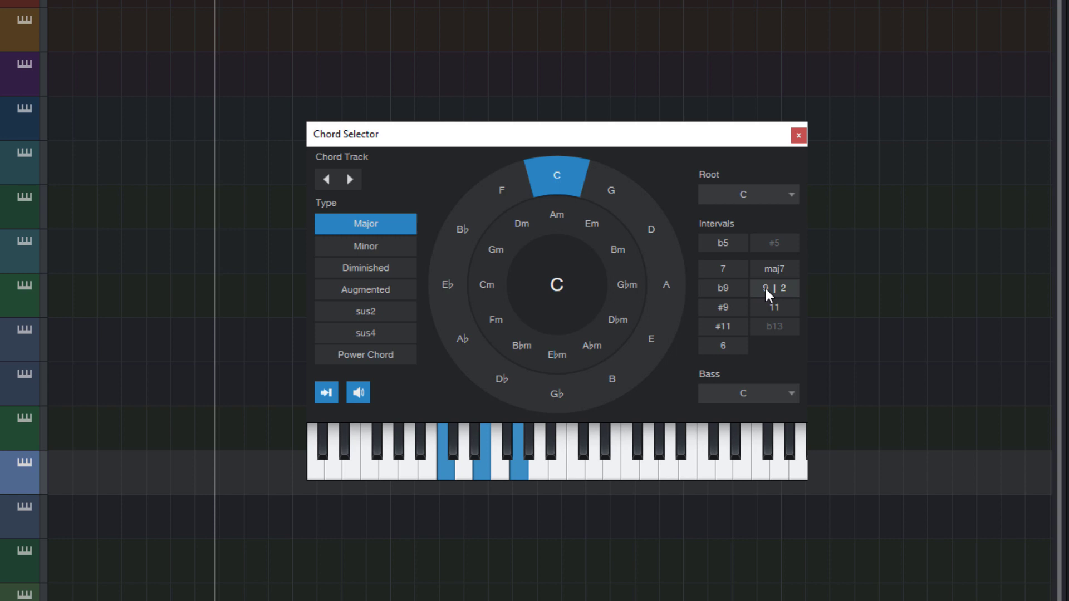
left_click(766, 288)
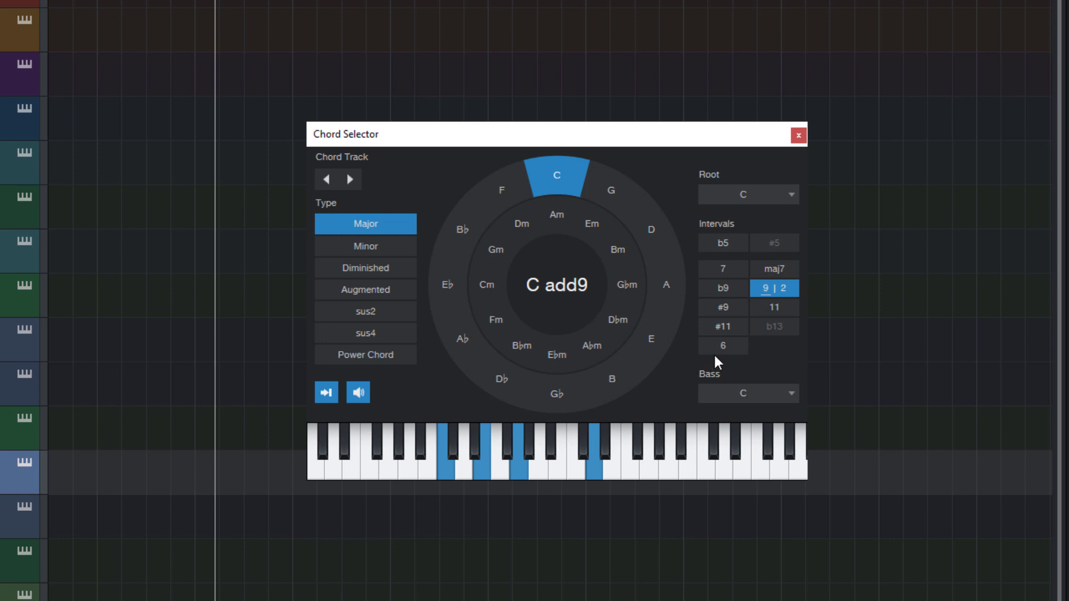
- Cycle the C add9 chord through C2, C7 and C7 add13, ending on C6
left_click(764, 288)
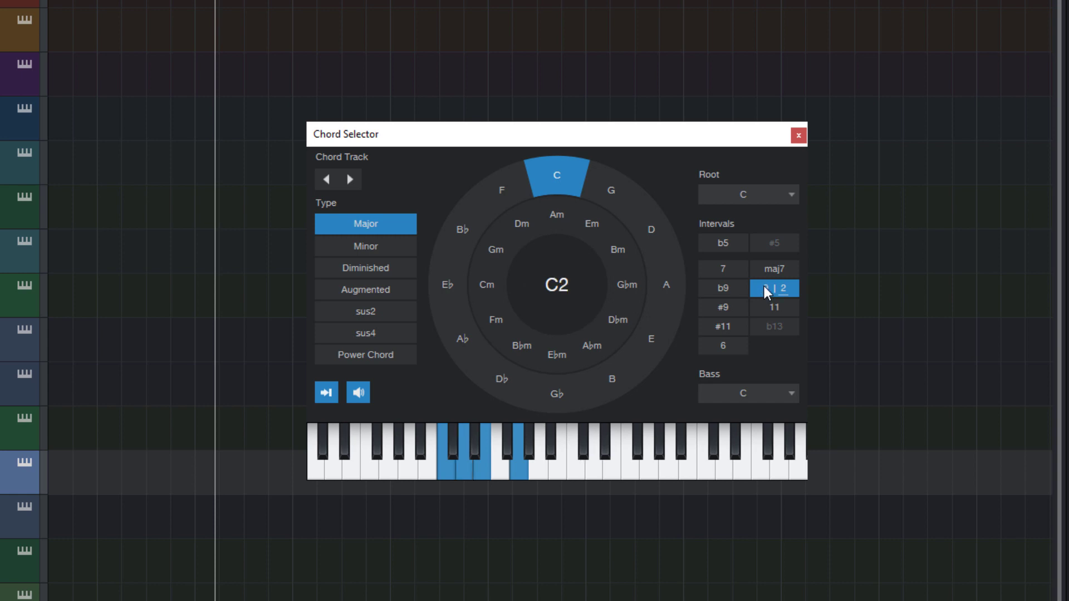
left_click(764, 286)
left_click(729, 264)
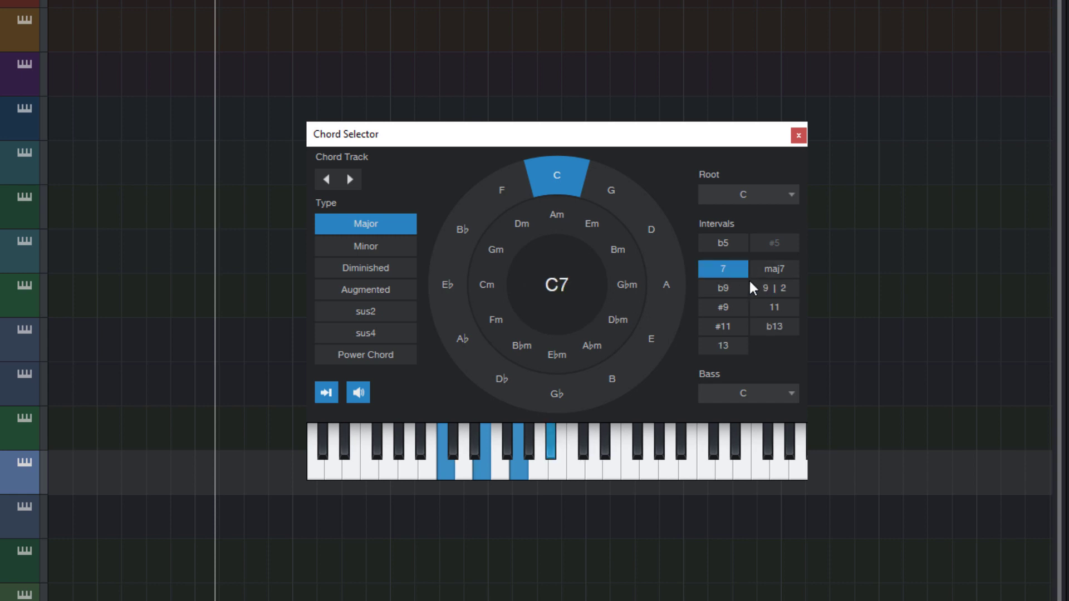
left_click(722, 344)
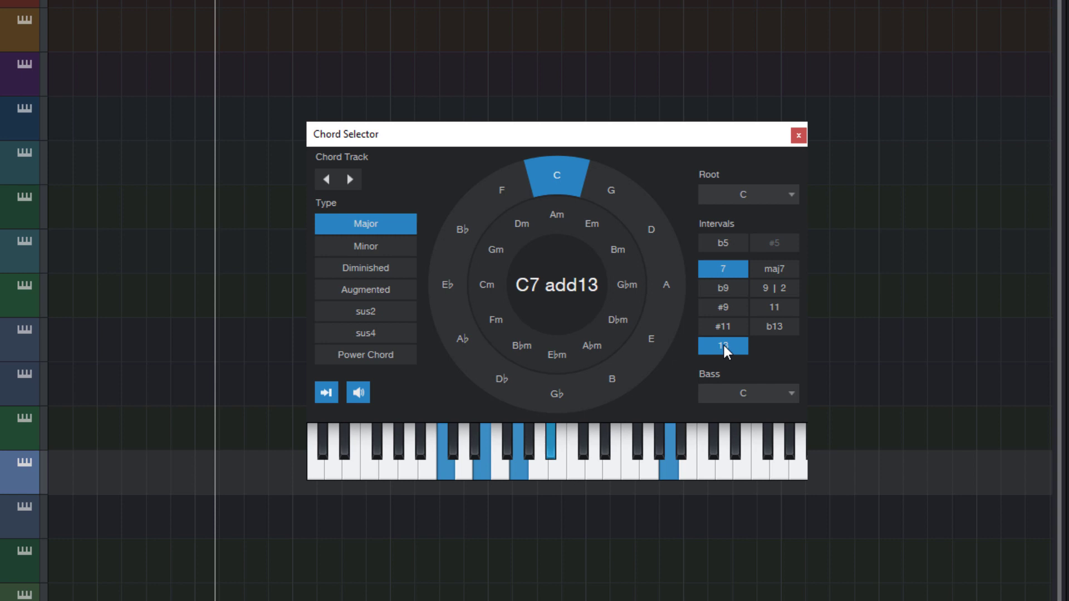
left_click(723, 270)
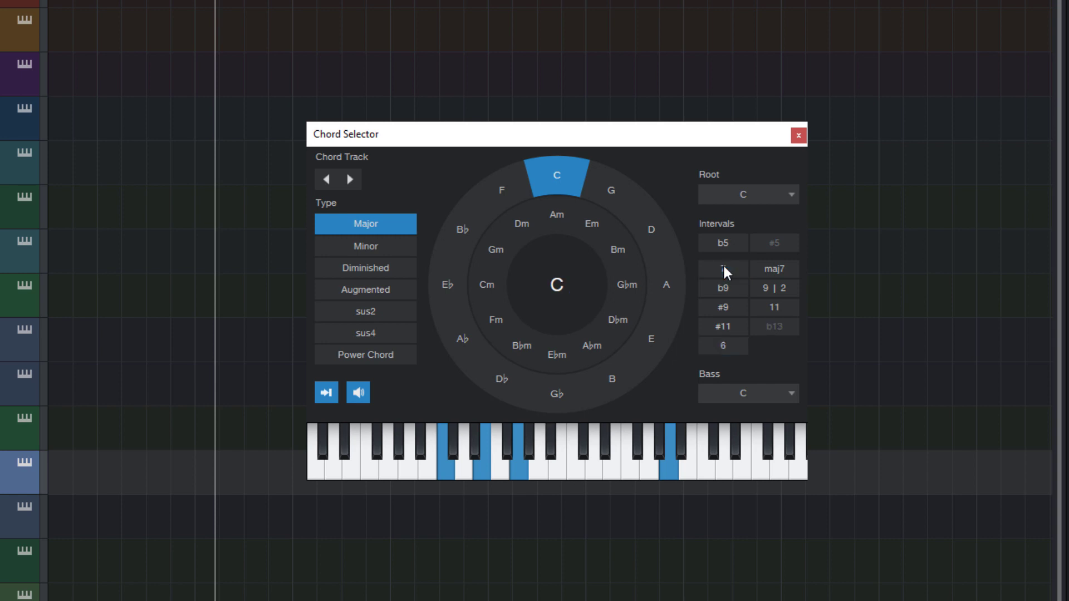
left_click(726, 351)
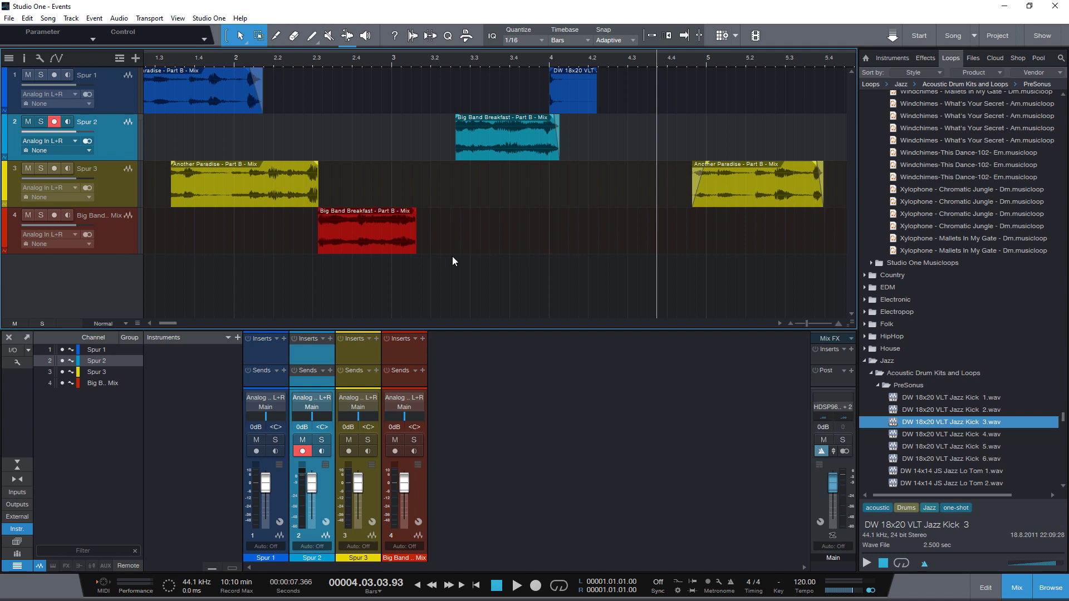
- Undo an end stretch, time-stretch the red clip from its start edge, and move the teal clip earlier
left_click_drag(416, 245, 392, 267)
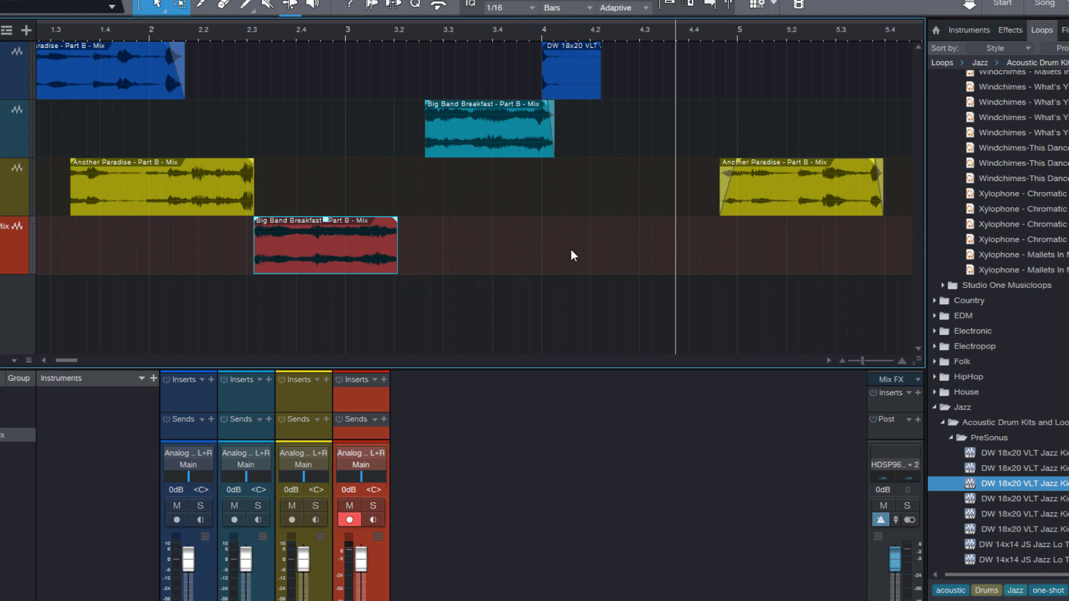
key("ctrl+z")
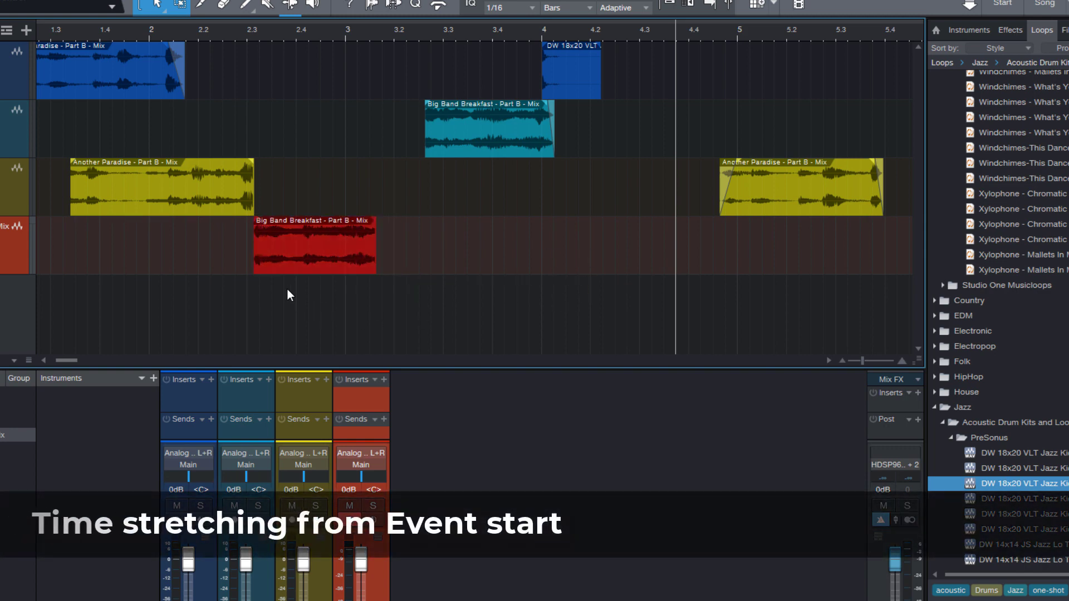
left_click(251, 263)
mouse_move(252, 263)
left_mouse_down()
mouse_move(198, 262)
mouse_move(279, 261)
mouse_move(258, 261)
left_mouse_up()
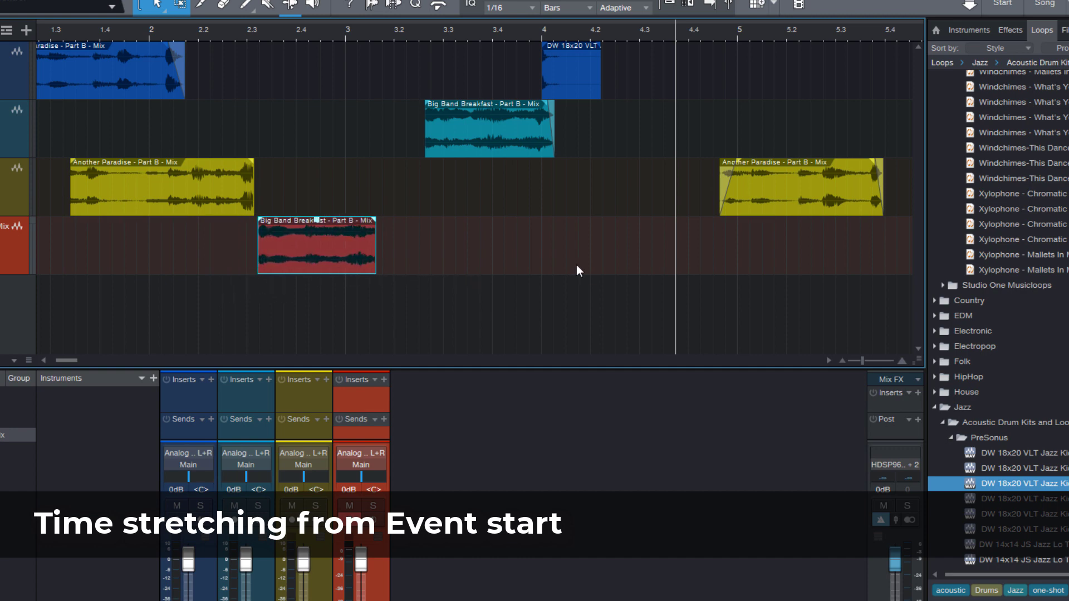
left_click(576, 266)
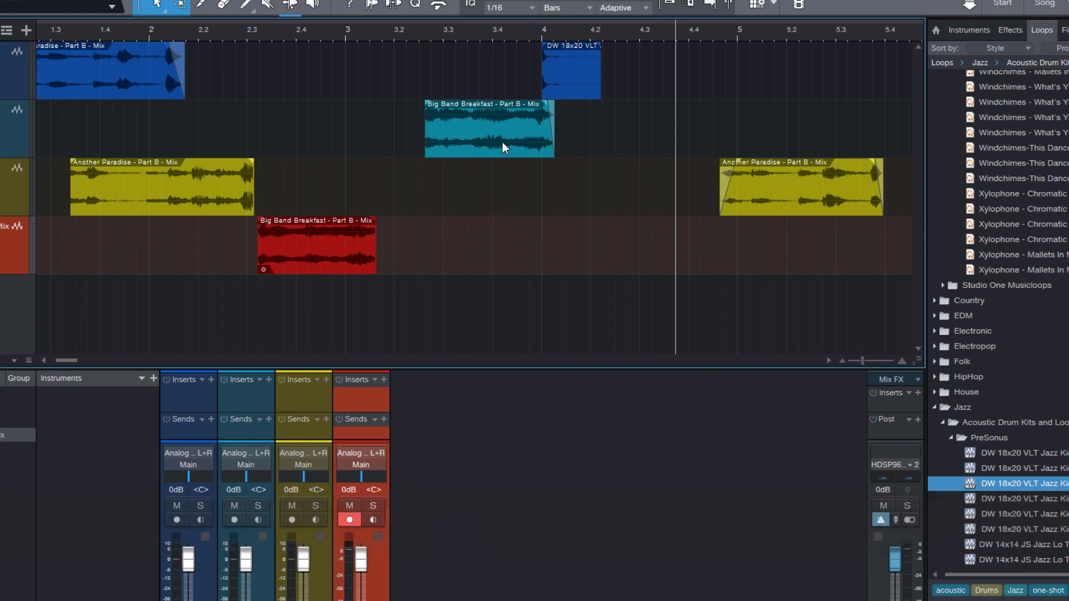
left_click_drag(502, 142, 426, 142)
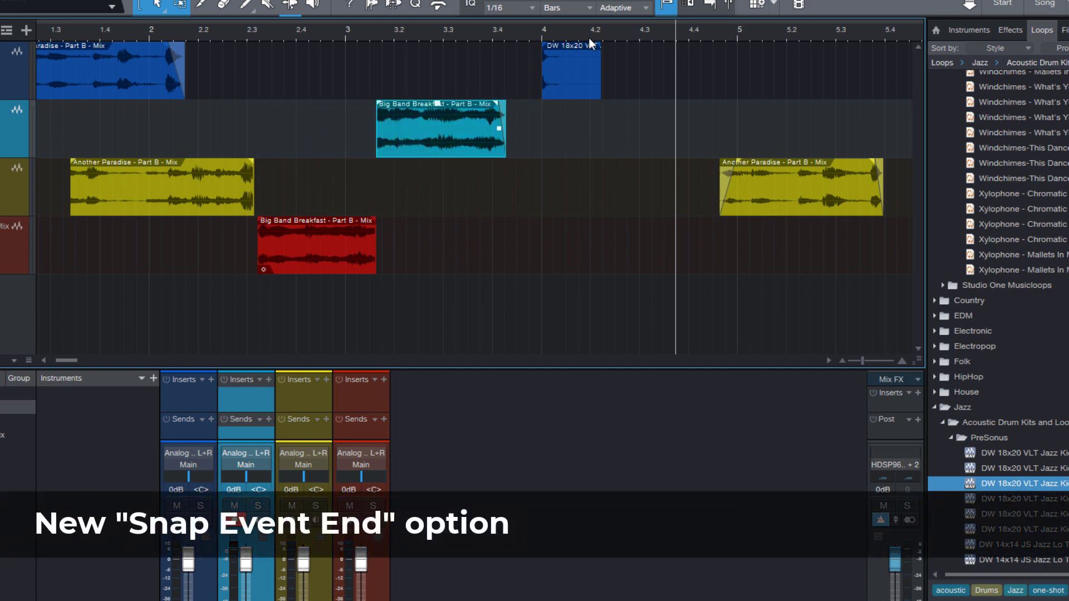
- Enable Snap Event End and move the teal, Another Paradise and red clips so their ends snap
left_click(616, 8)
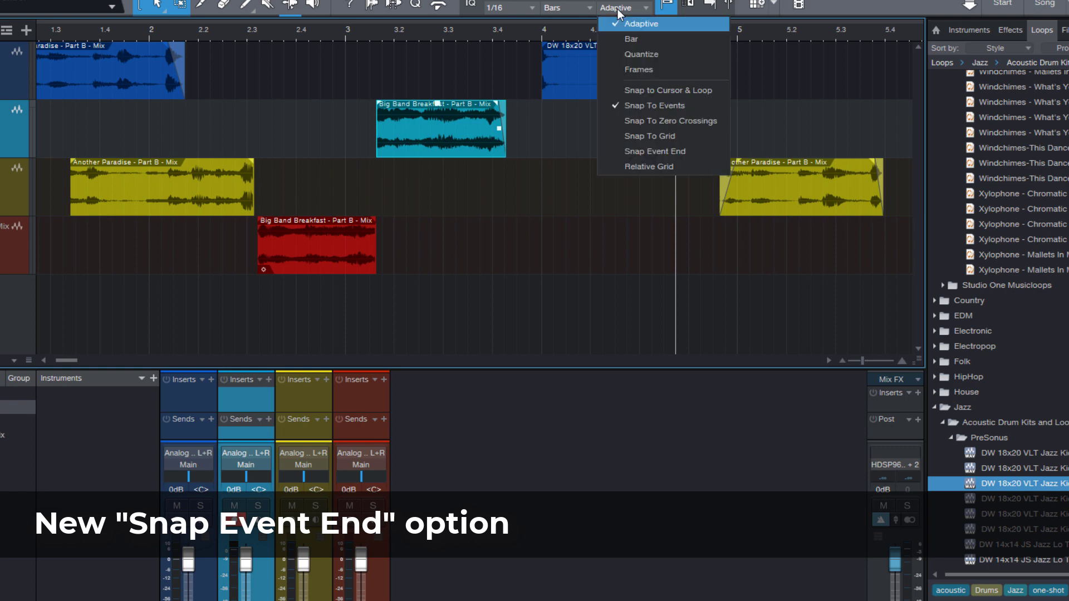
left_click(625, 151)
left_click(578, 175)
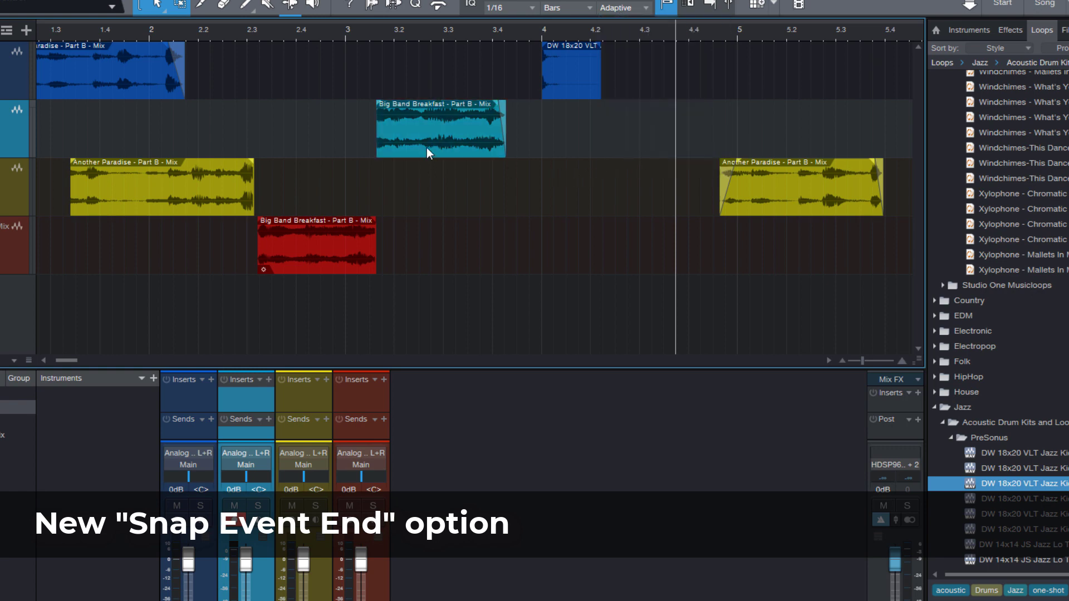
left_click_drag(427, 148, 500, 150)
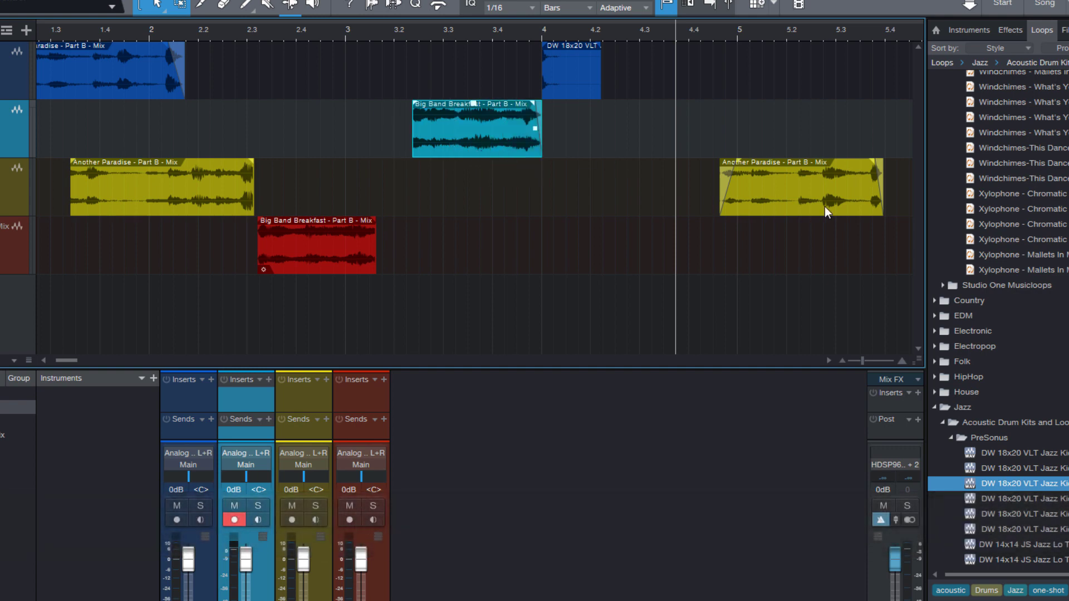
left_click_drag(824, 206, 541, 205)
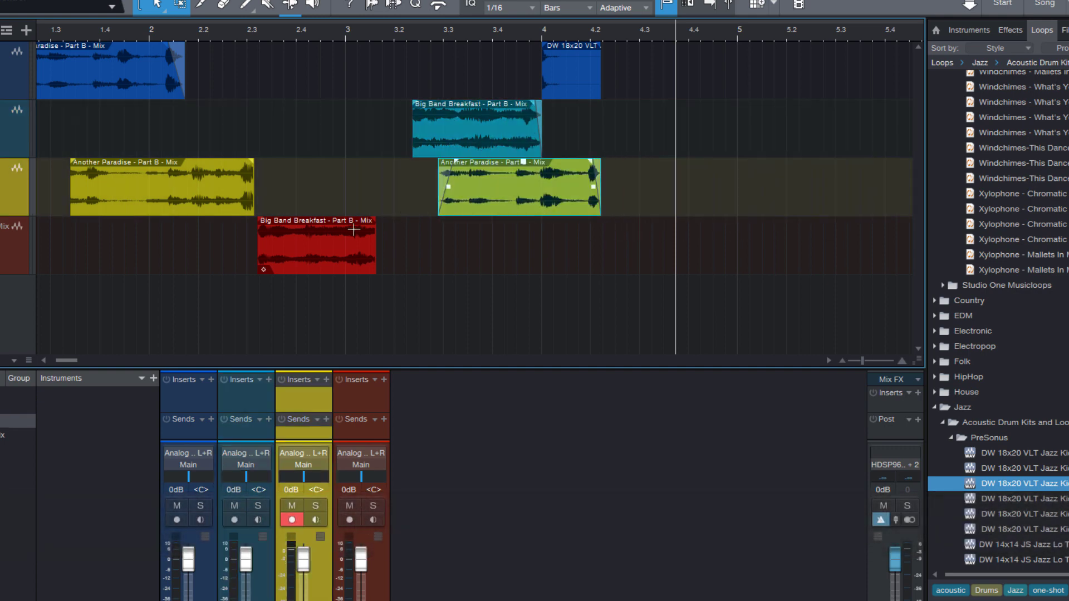
left_click_drag(336, 251, 388, 254)
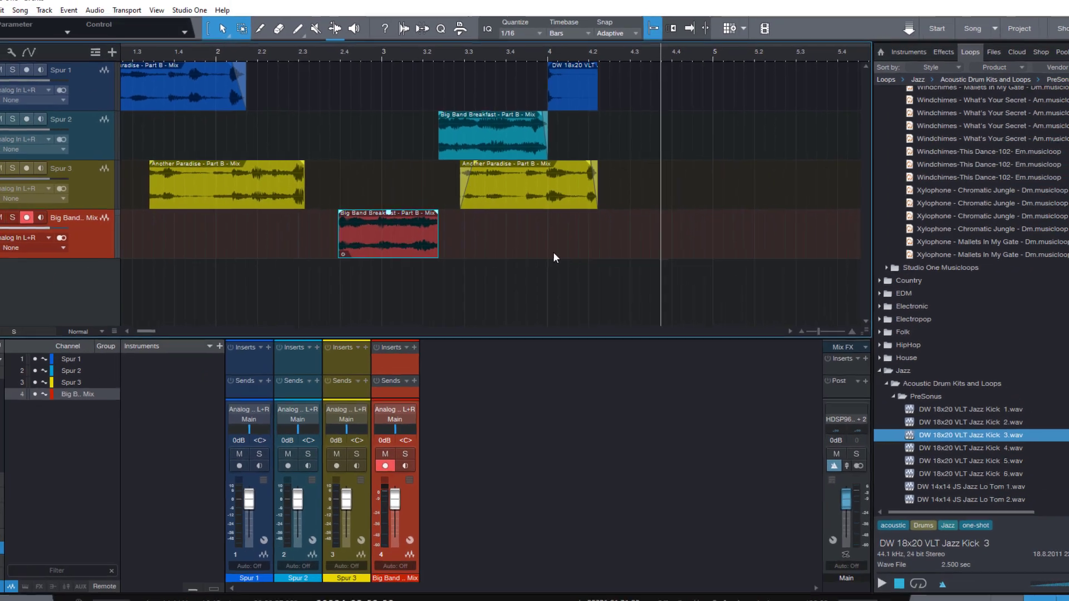
- Slide the first yellow Another Paradise clip on Spur 3 right so its end butts against the red Big Band Breakfast clip
left_click(452, 256)
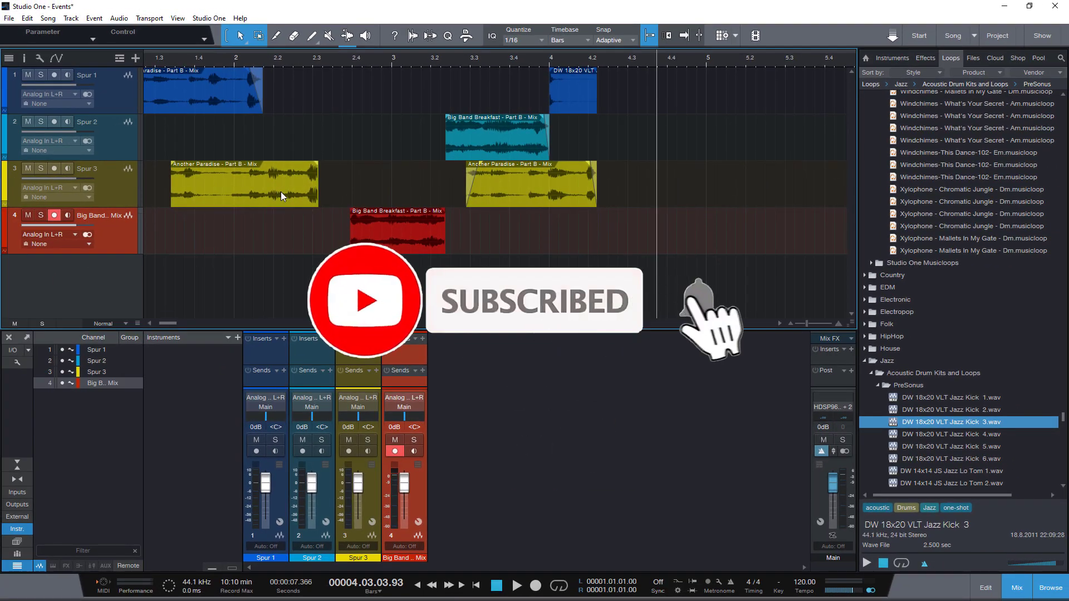
left_click_drag(298, 200, 330, 200)
left_click(369, 194)
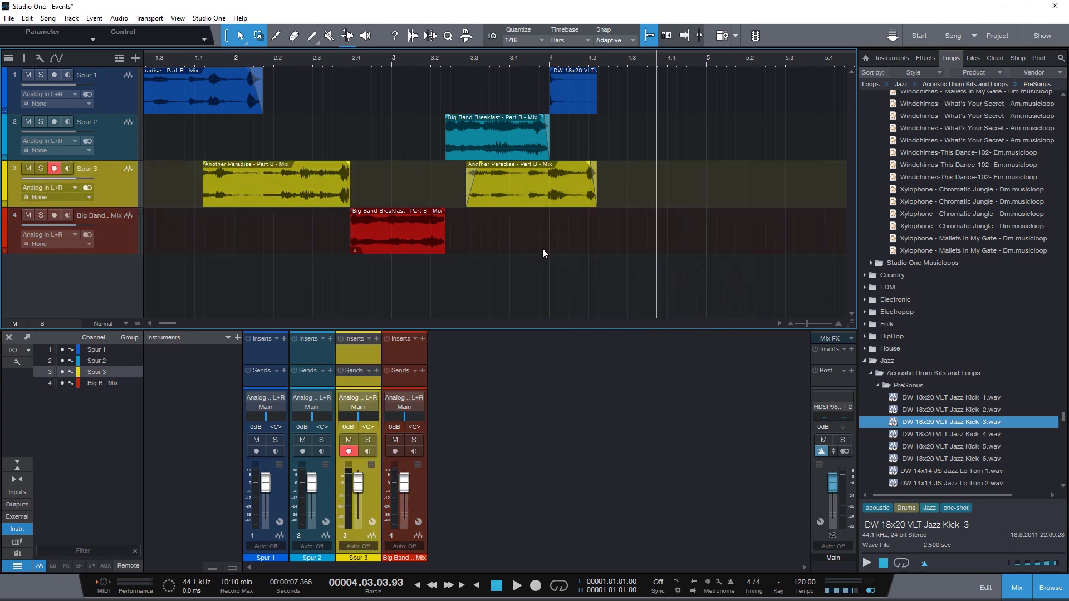